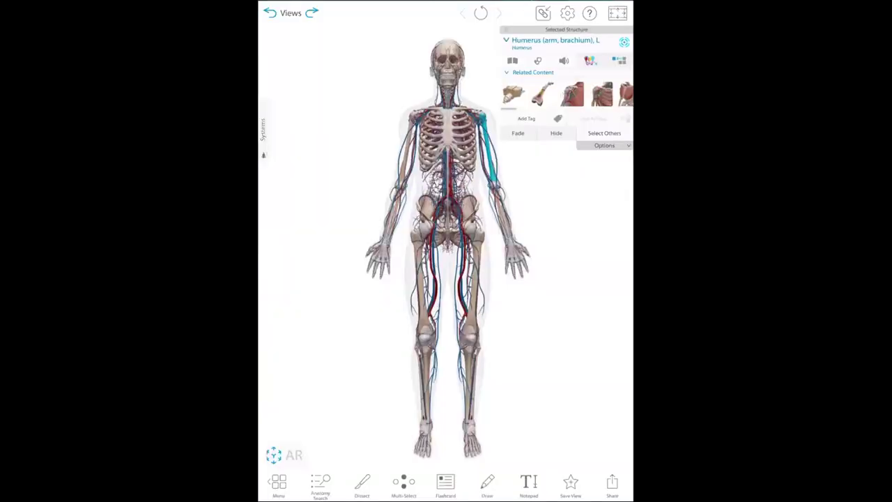
# Create a flashcard from the skeleton view, starting on its front, and add two labels pointing at the right hip bone and right femur.
pyautogui.moveTo(345, 435); pyautogui.dragTo(371, 417)
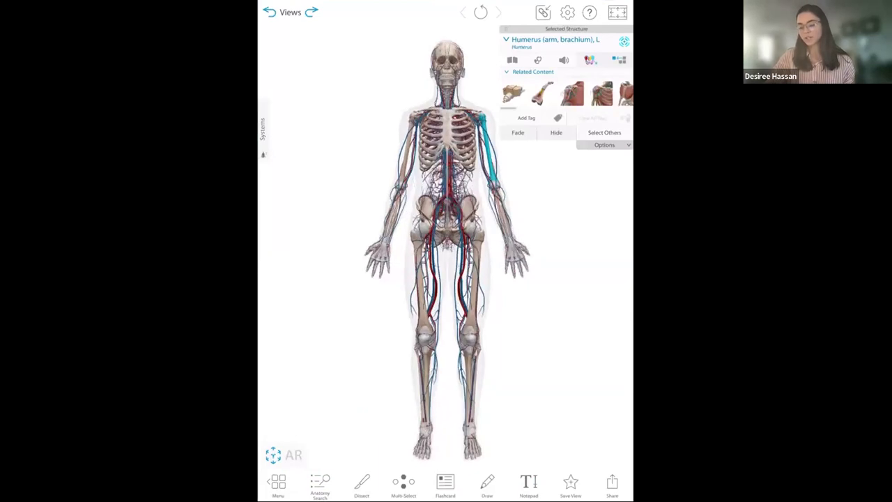
pyautogui.click(445, 482)
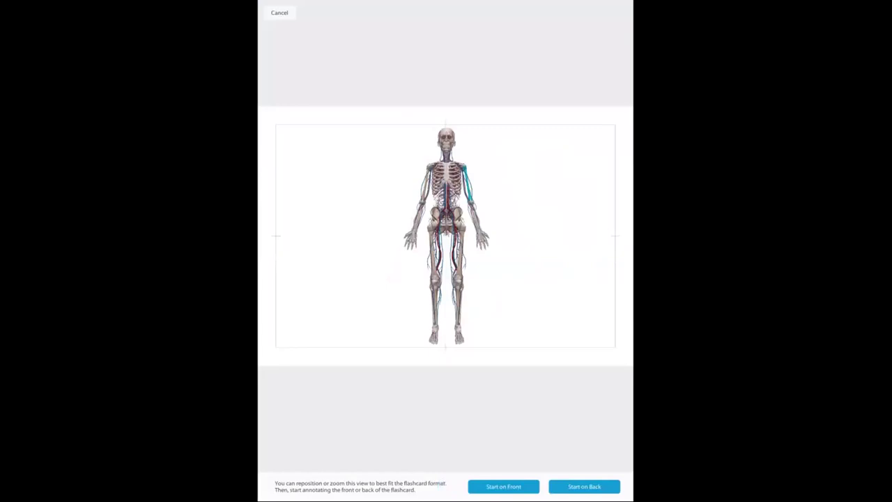
pyautogui.click(516, 487)
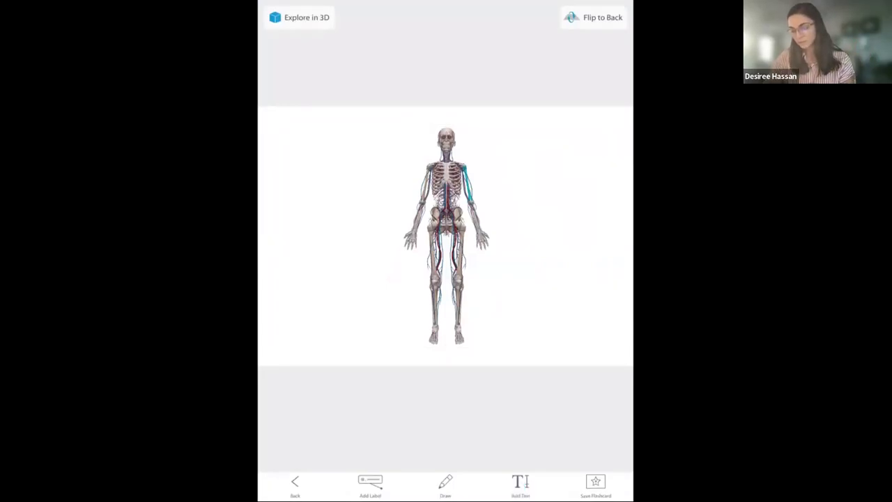
pyautogui.click(370, 482)
pyautogui.moveTo(440, 232); pyautogui.dragTo(352, 259)
pyautogui.click(430, 211)
pyautogui.moveTo(431, 240); pyautogui.dragTo(431, 272)
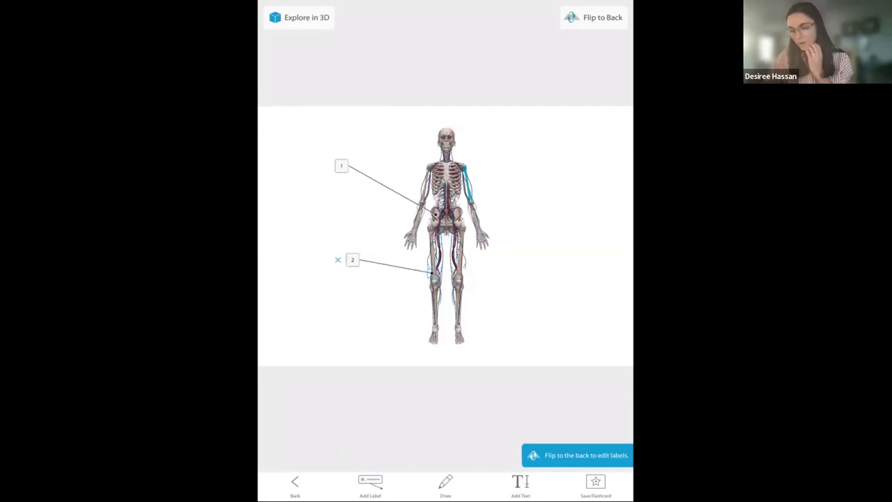
# Flip the flashcard to its back, enable suggested label names, and move label 2's dot to the inner lower leg and up to the pelvis.
pyautogui.click(593, 17)
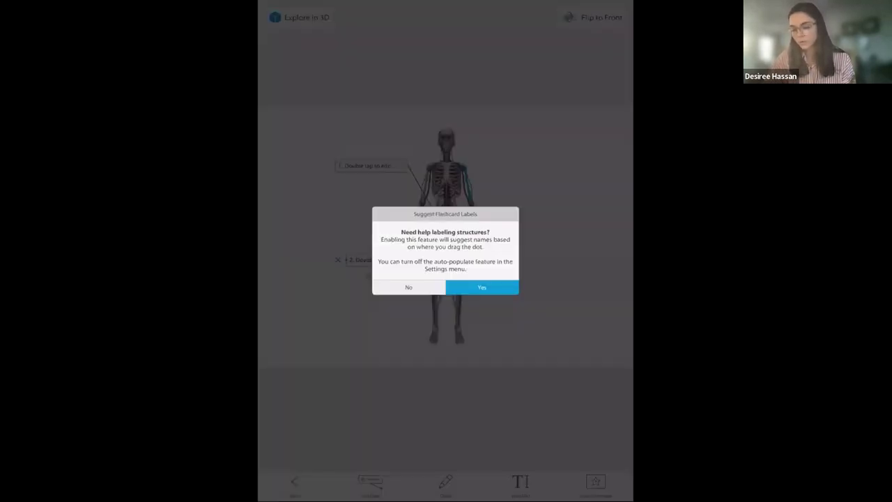
pyautogui.click(481, 287)
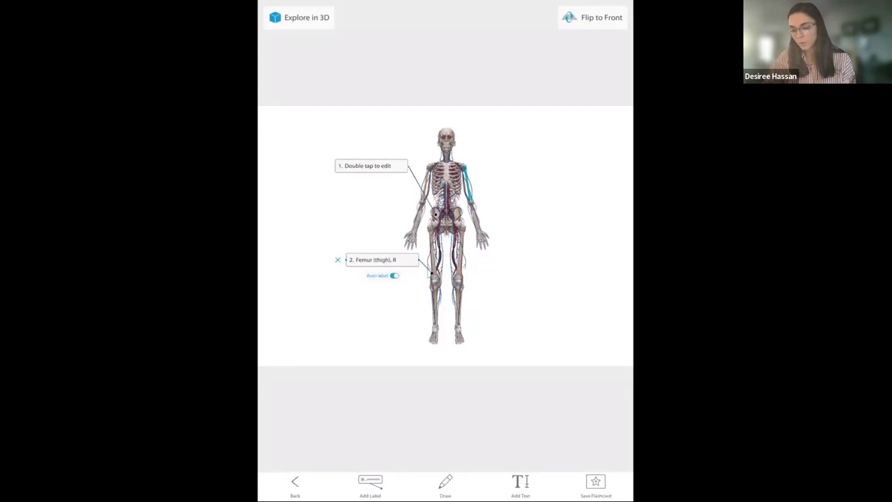
pyautogui.click(438, 290)
pyautogui.click(450, 298)
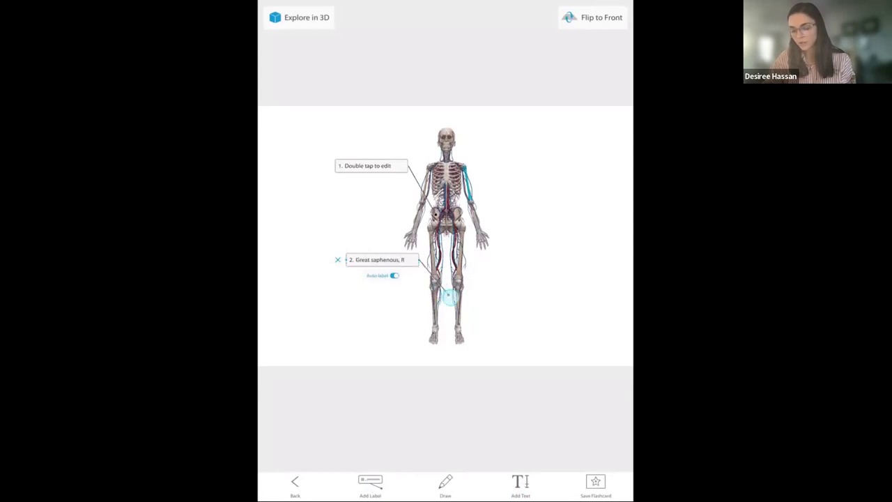
pyautogui.click(445, 223)
pyautogui.click(441, 217)
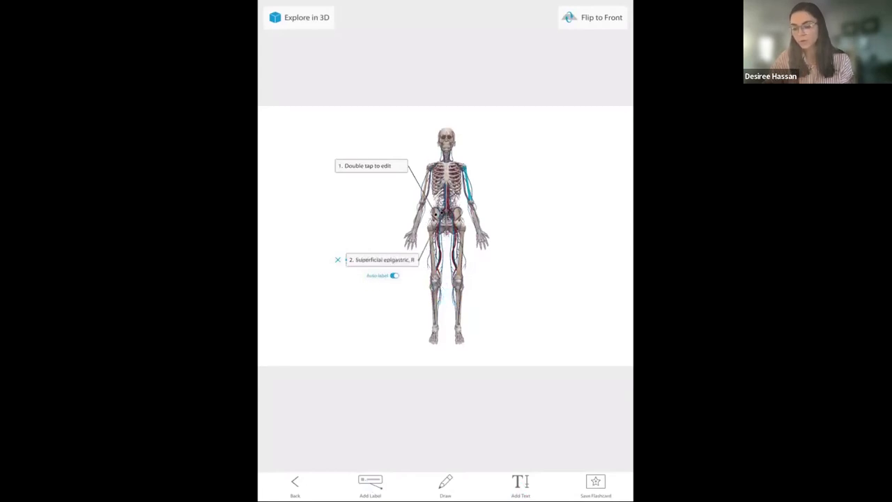
# Open label 1's text for editing, close it without changes, and discard the flashcard.
pyautogui.doubleClick(371, 165)
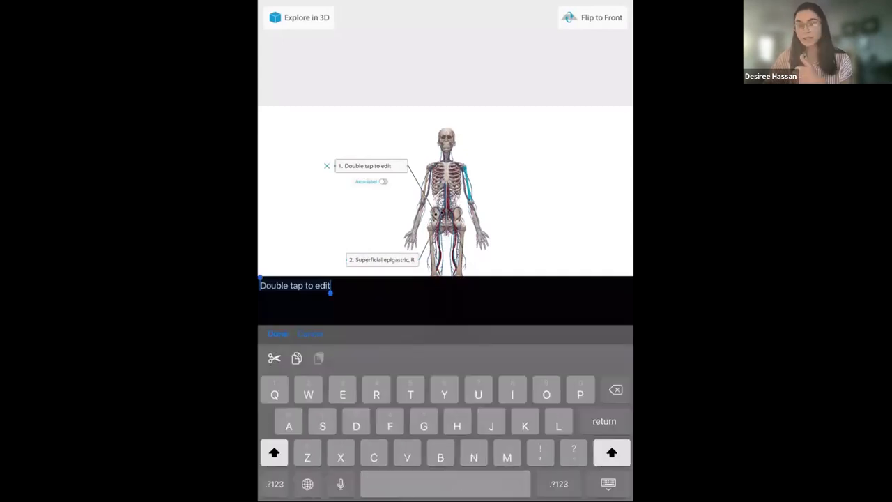
pyautogui.click(277, 334)
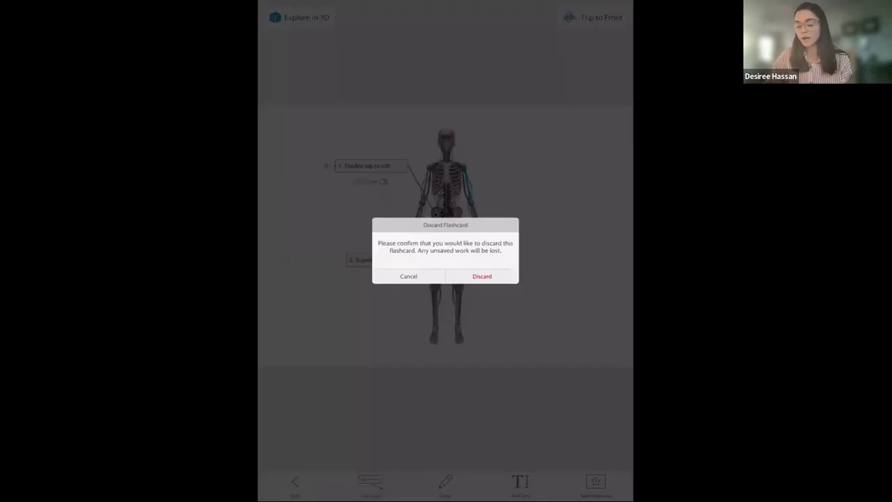
pyautogui.click(481, 275)
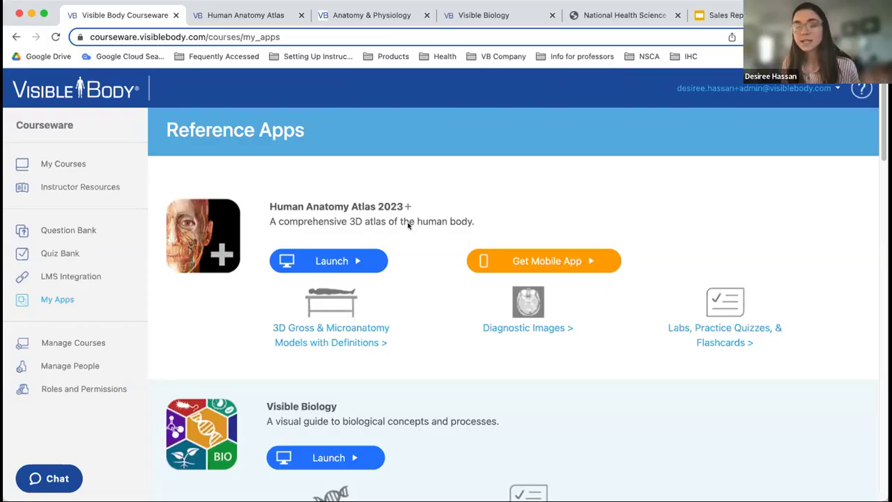
# In Visible Body Courseware, open the list of your courses and look through it.
pyautogui.click(53, 164)
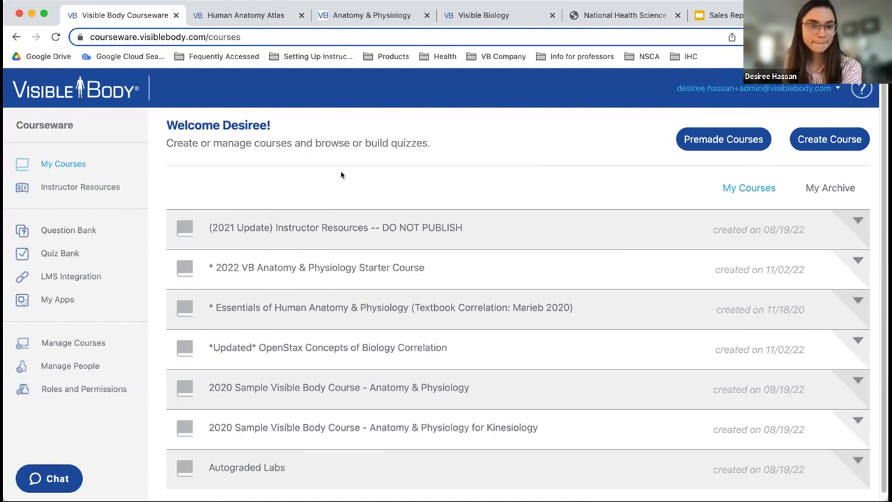
pyautogui.scroll(-1, 337, 202)
pyautogui.scroll(1, 340, 216)
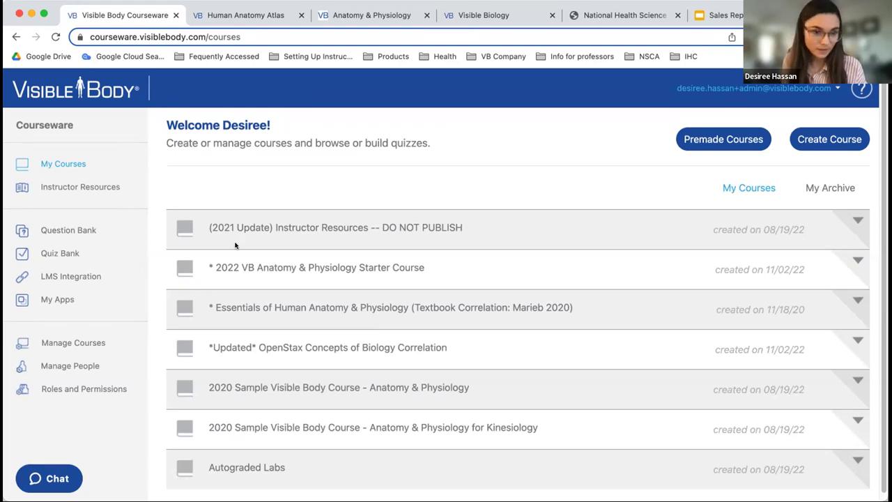
pyautogui.scroll(-1, 411, 293)
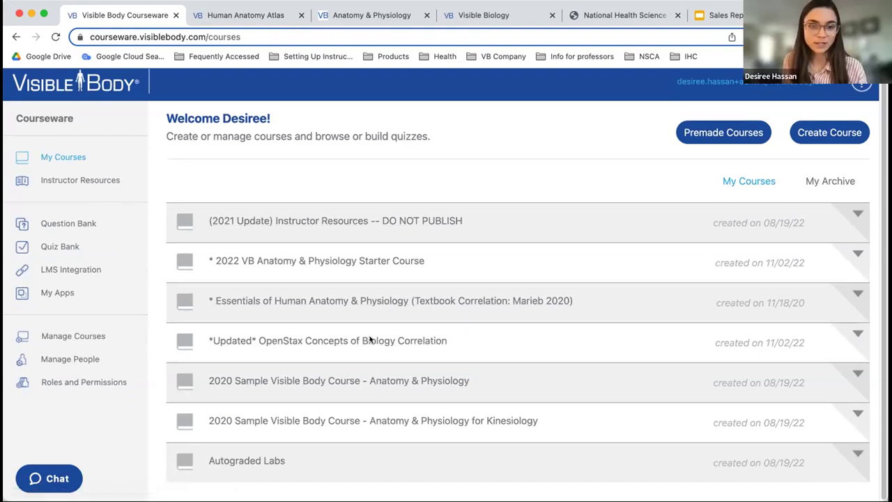
# Open the Essentials of Human Anatomy & Physiology (Textbook Correlation: Marieb 2020) course and look through its assignment folders.
pyautogui.click(385, 299)
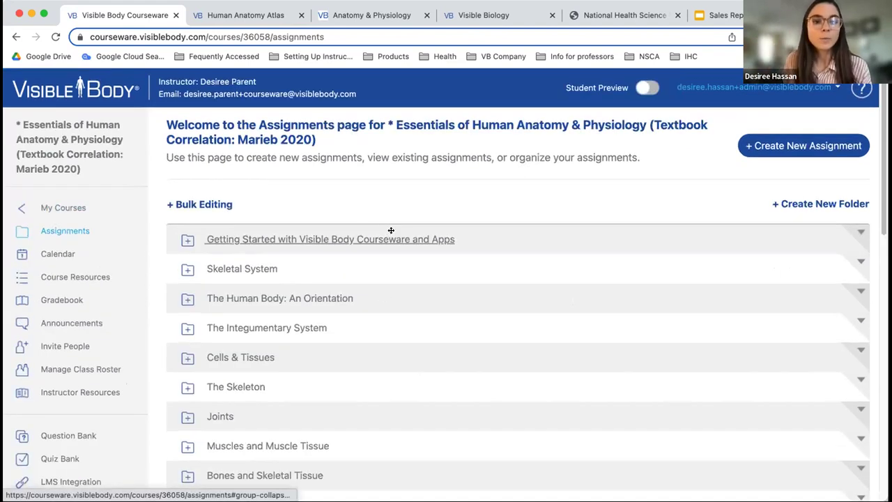
pyautogui.scroll(-3, 395, 228)
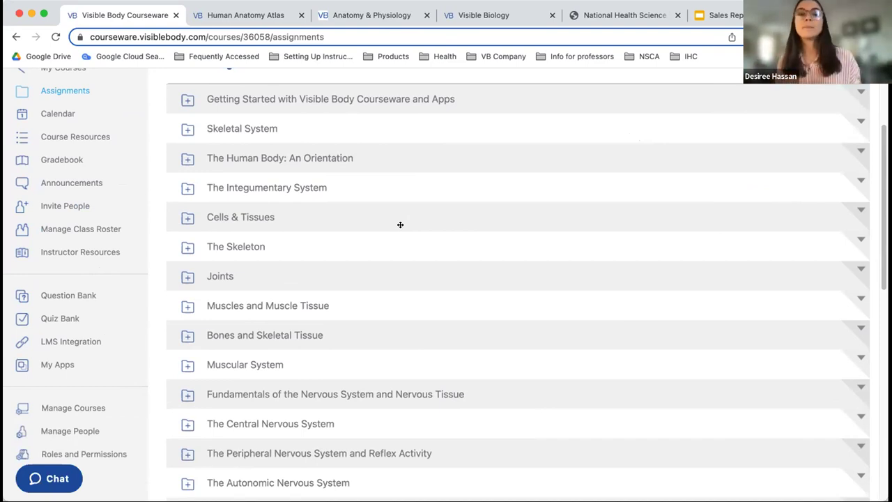
pyautogui.scroll(2, 389, 213)
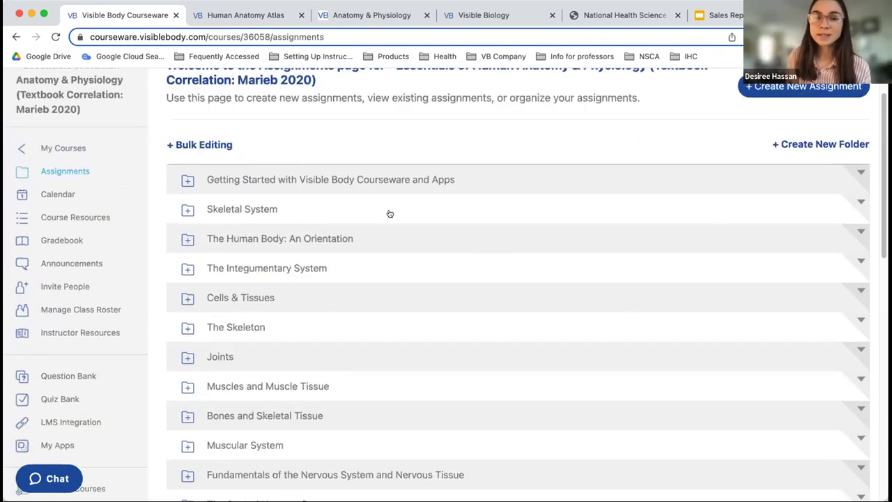
pyautogui.scroll(2, 388, 212)
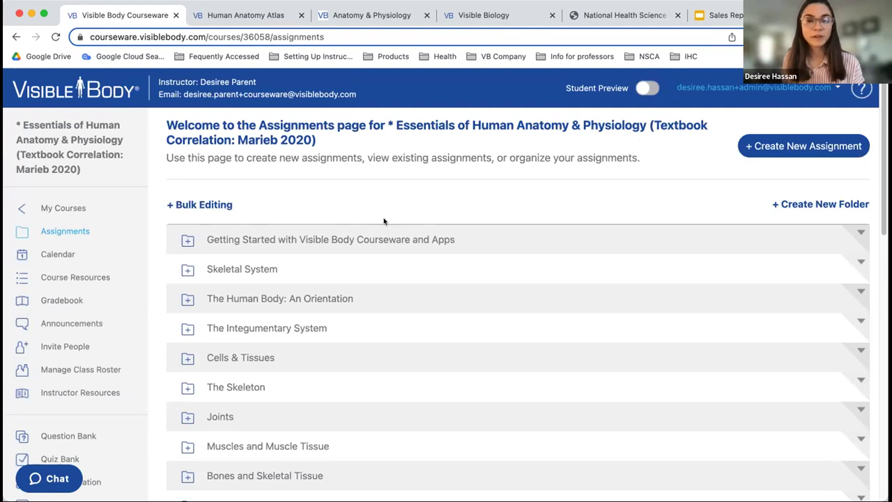
pyautogui.scroll(-1, 382, 216)
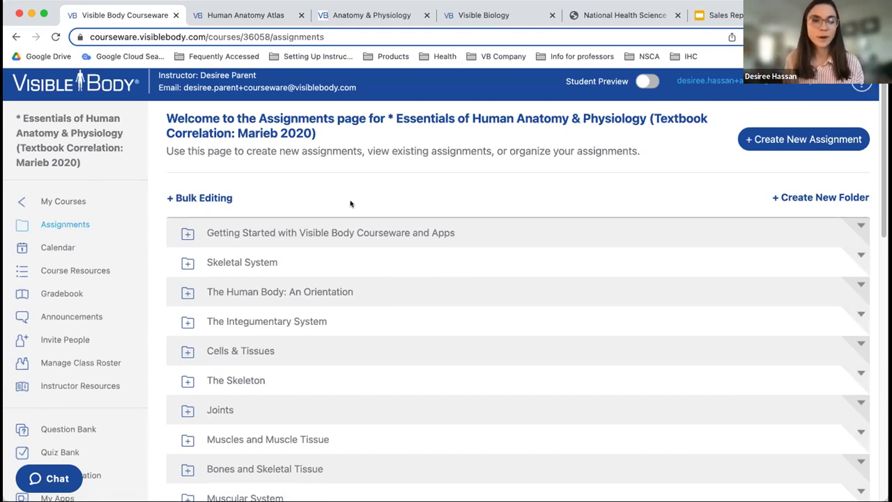
pyautogui.scroll(-1, 418, 175)
pyautogui.scroll(-1, 410, 164)
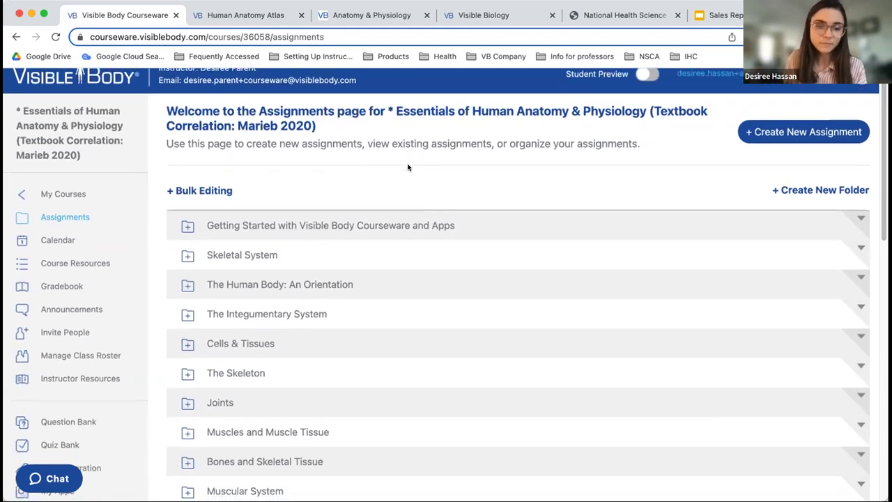
pyautogui.scroll(-3, 408, 168)
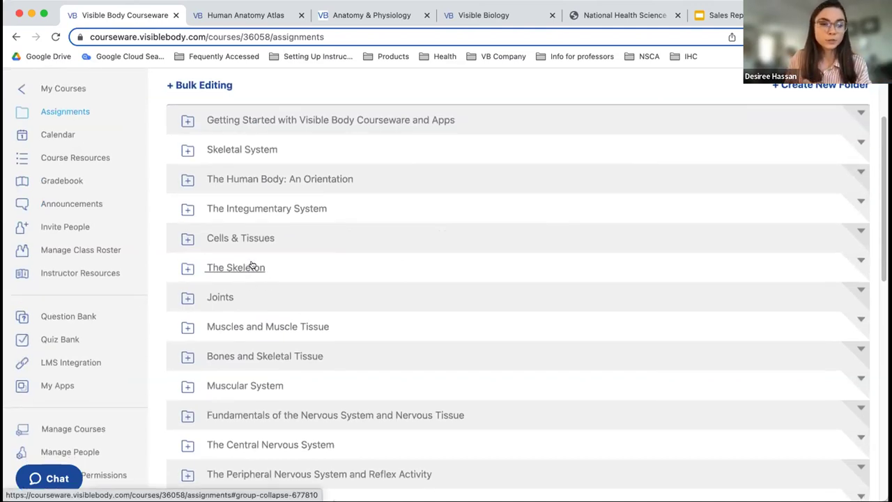
# Open the Modules - The Skeleton assignment from The Skeleton folder and examine its chapters and highlighted source line.
pyautogui.click(252, 267)
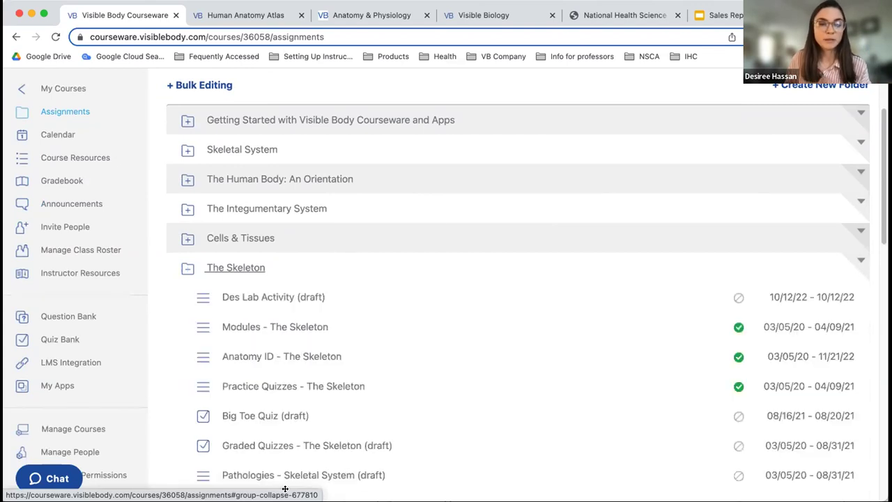
pyautogui.click(247, 327)
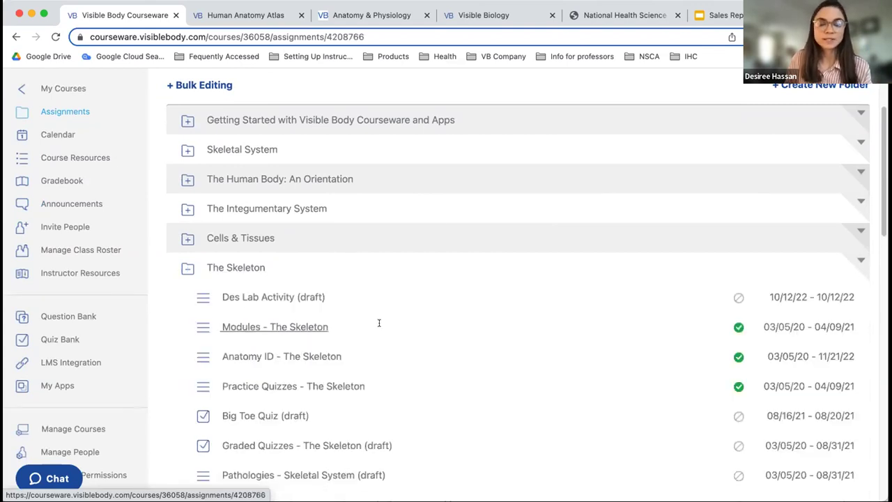
pyautogui.scroll(-3, 265, 318)
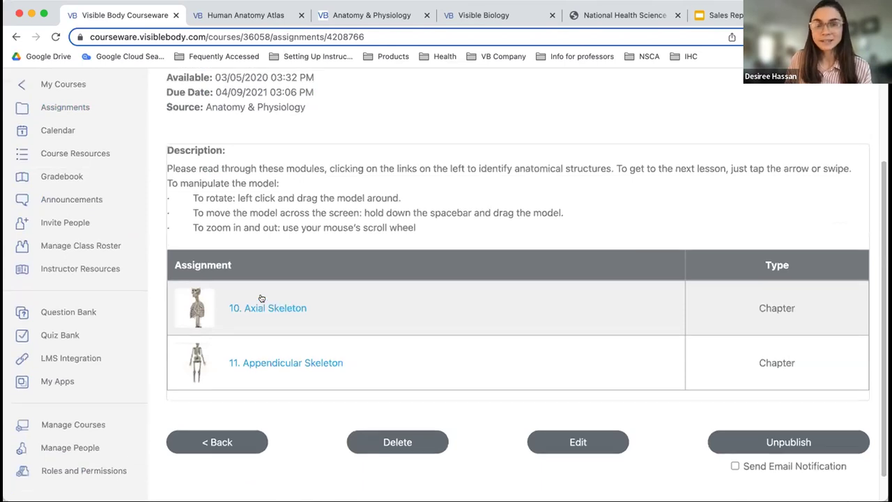
pyautogui.scroll(2, 321, 322)
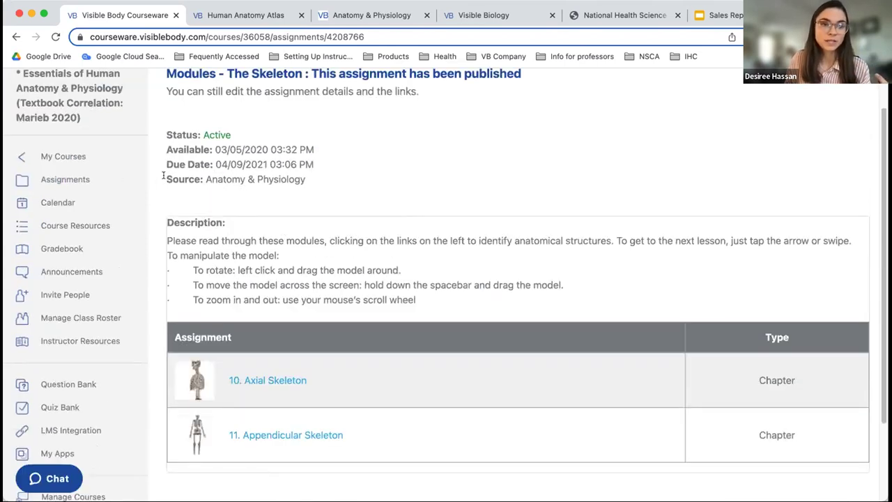
pyautogui.moveTo(163, 179); pyautogui.dragTo(343, 195)
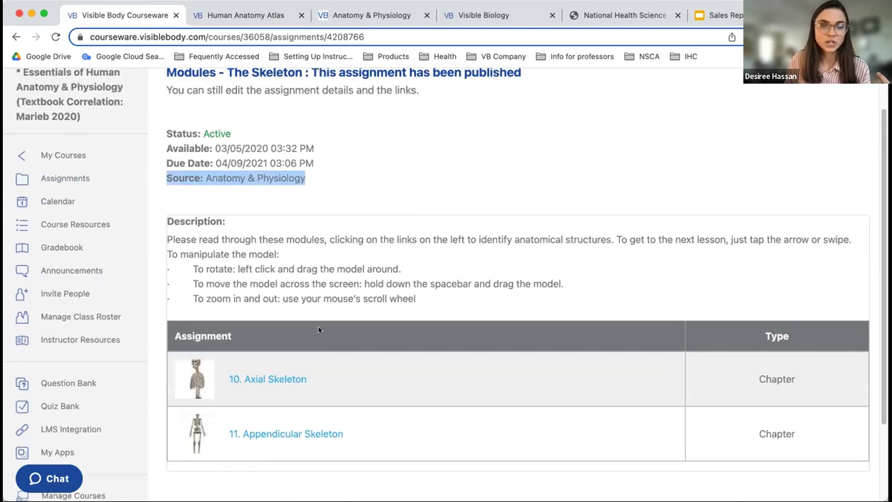
# View the assigned chapter 10. Axial Skeleton in the Anatomy & Physiology app and return to the courseware page.
pyautogui.scroll(-1, 293, 334)
pyautogui.click(279, 358)
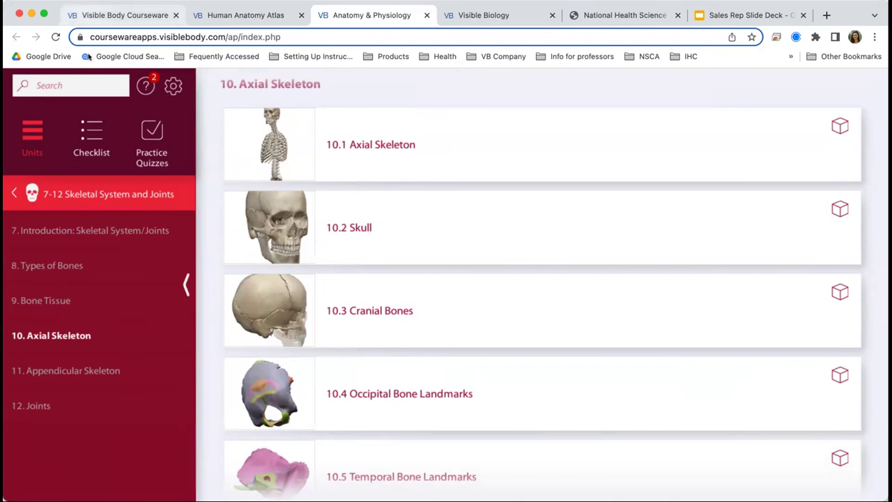
pyautogui.press('super+1')
# Leave the skeleton assignment for the course list and open the 2022 VB Anatomy & Physiology Starter Course.
pyautogui.click(216, 489)
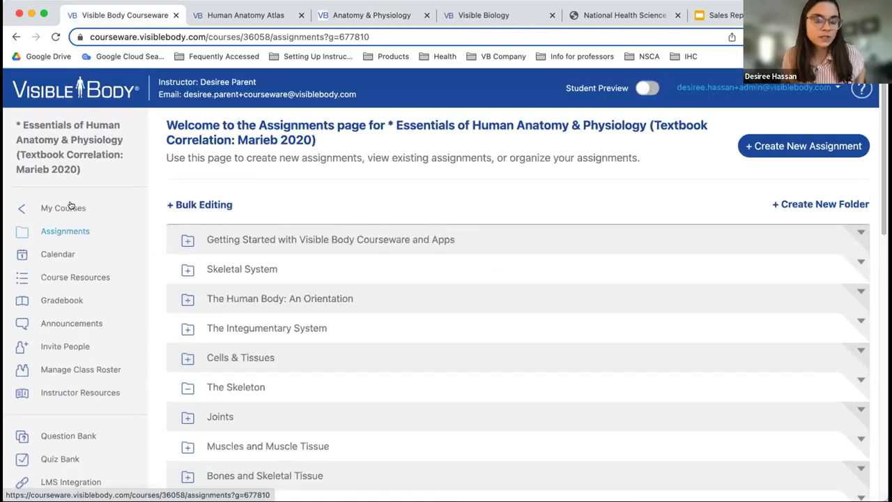
pyautogui.press('super+bracketleft')
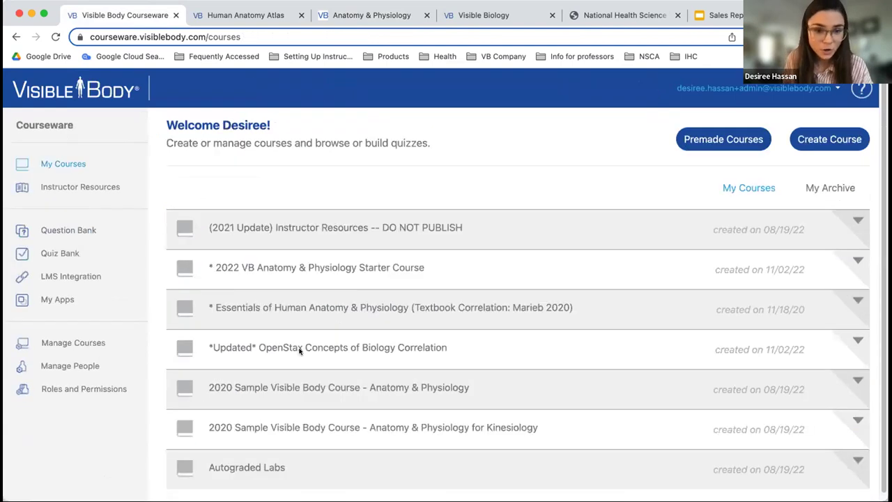
pyautogui.click(281, 268)
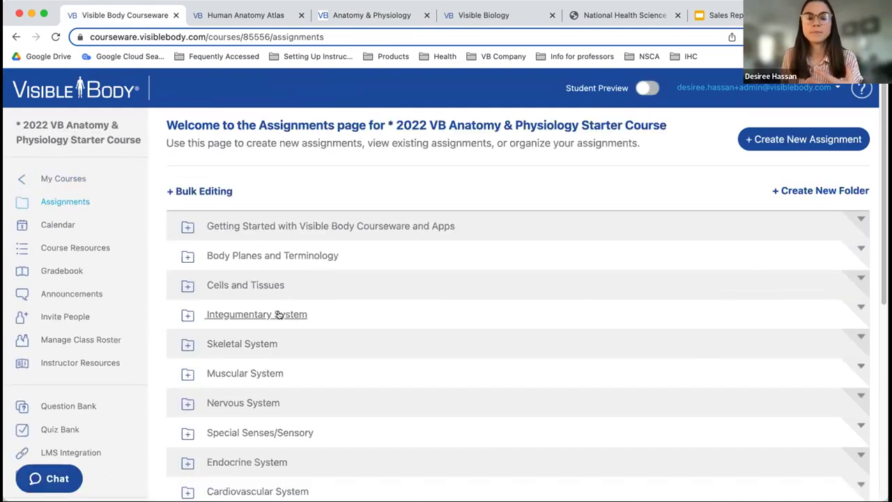
pyautogui.scroll(-1, 265, 335)
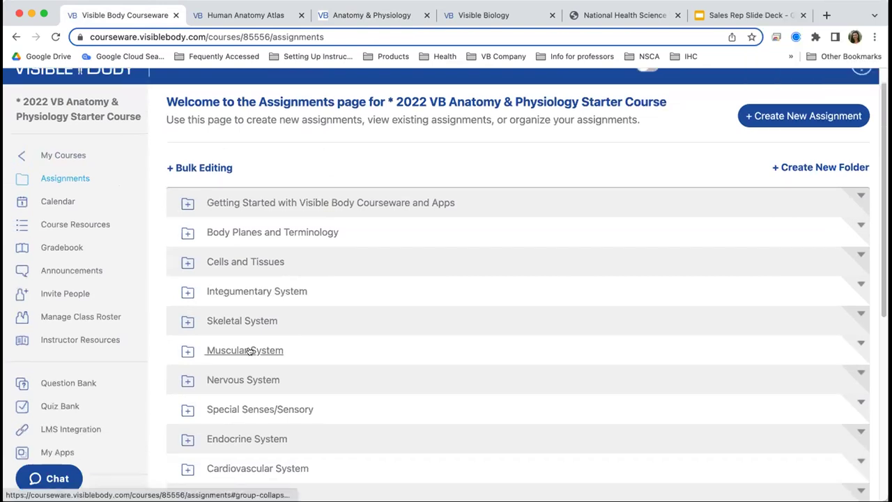
# Expand the Muscular System folder, open the Muscular System Learning Modules draft, and review its description and assigned chapters.
pyautogui.click(249, 351)
pyautogui.scroll(-4, 361, 384)
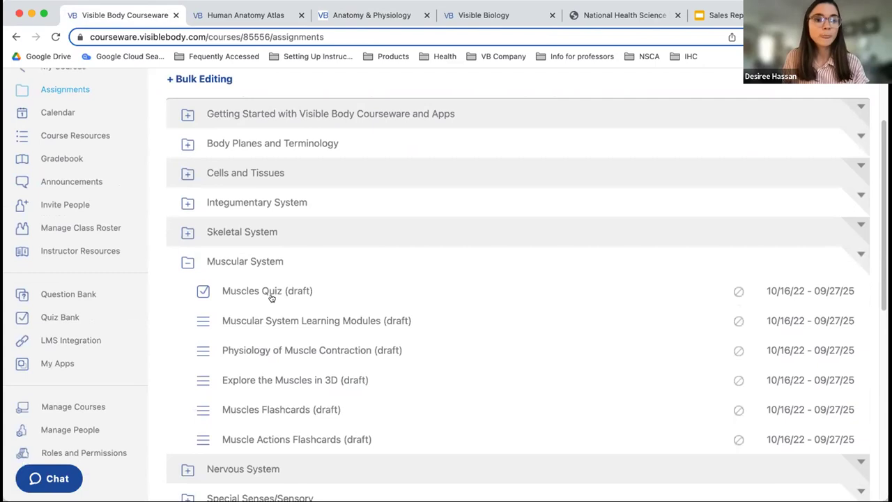
pyautogui.scroll(-1, 271, 297)
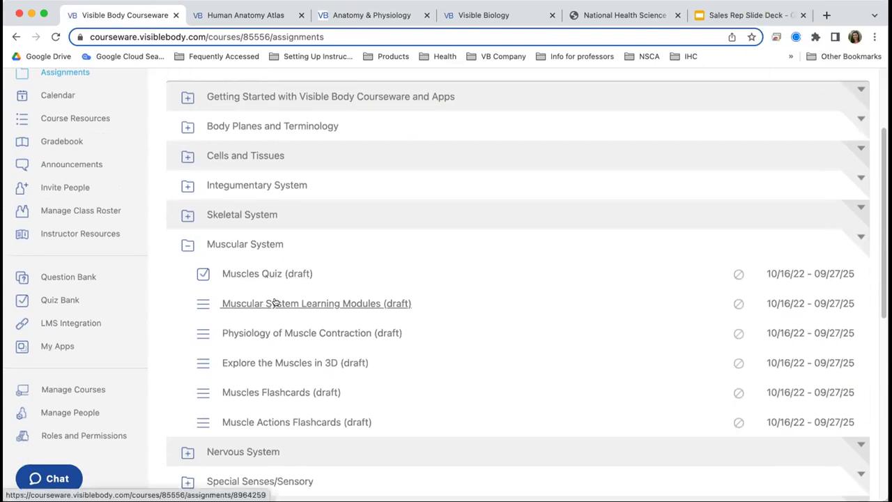
pyautogui.click(319, 303)
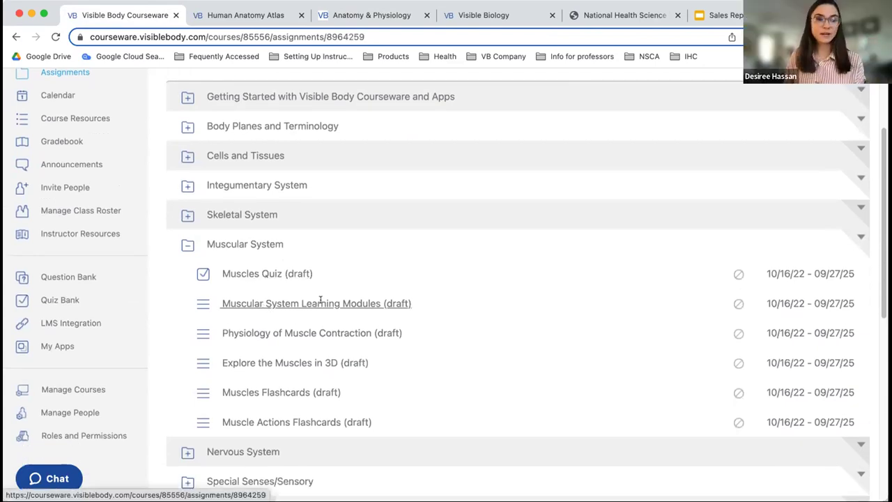
pyautogui.scroll(-3, 355, 283)
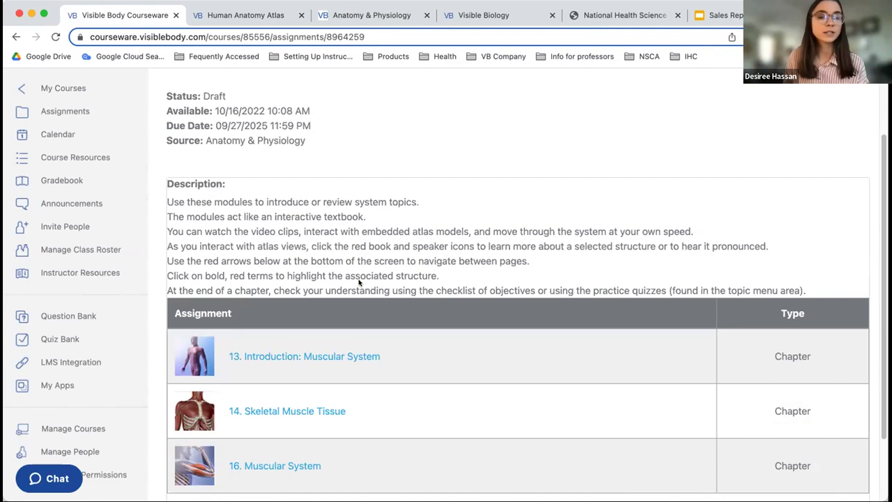
# Leave the Muscular System Learning Modules preview, open the Explore the Muscles in 3D draft, and review its description and assigned 3D view.
pyautogui.scroll(-1, 359, 265)
pyautogui.scroll(-2, 306, 377)
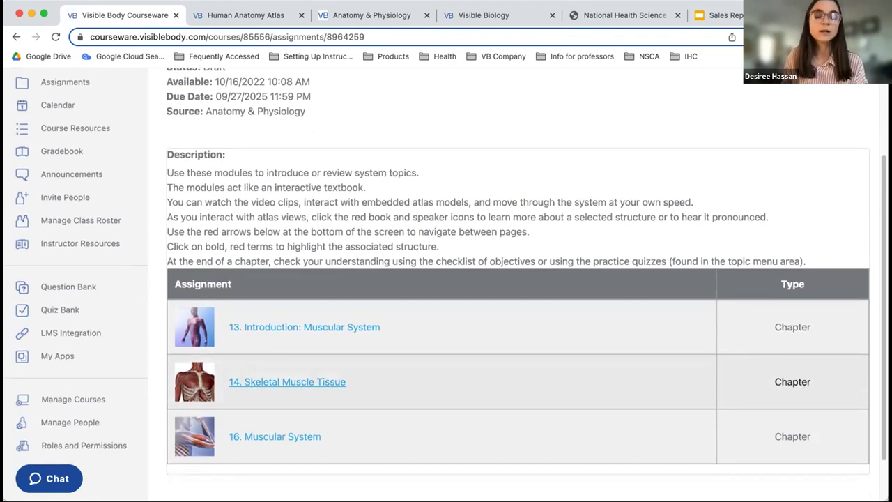
pyautogui.scroll(-2, 331, 225)
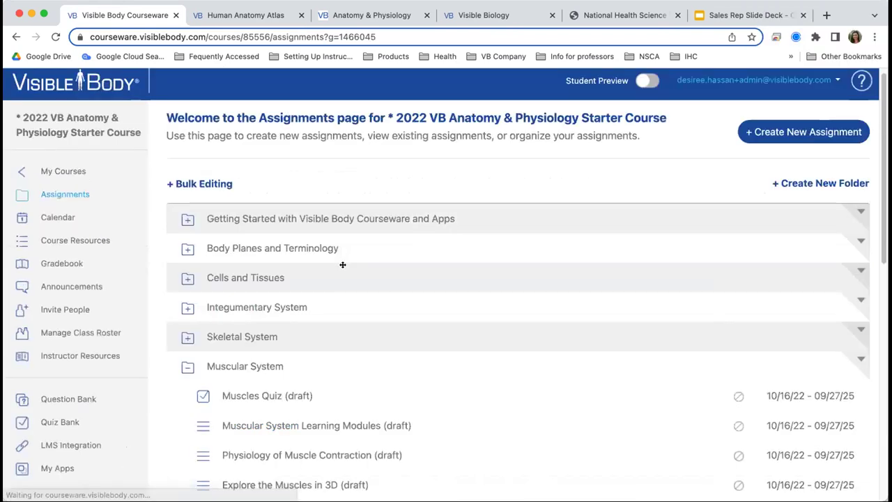
pyautogui.scroll(-5, 294, 306)
pyautogui.click(294, 306)
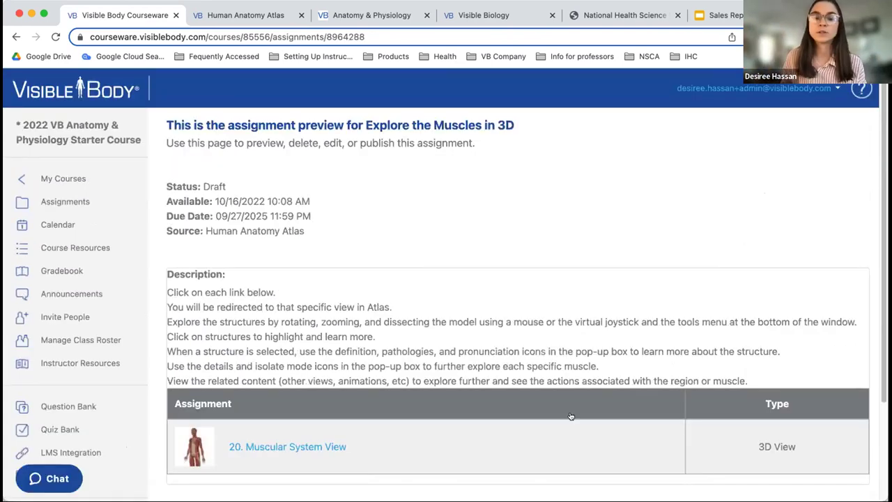
pyautogui.scroll(-1, 570, 416)
pyautogui.scroll(-1, 175, 235)
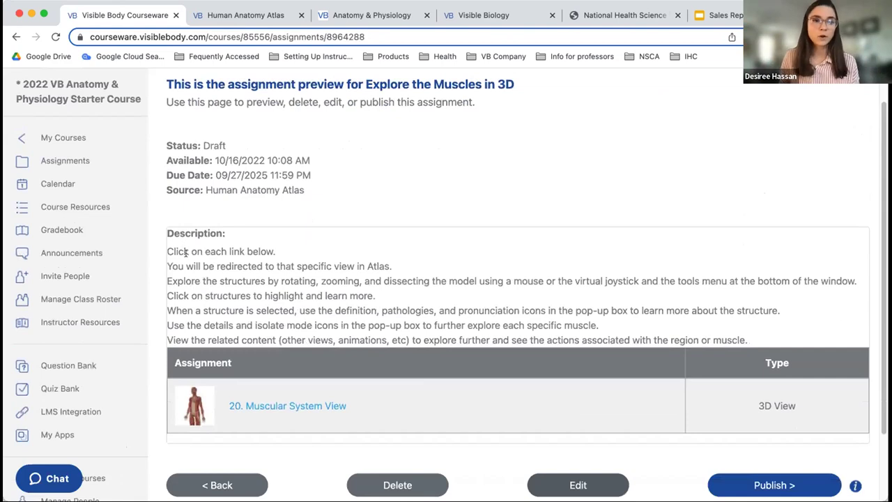
pyautogui.scroll(-2, 261, 377)
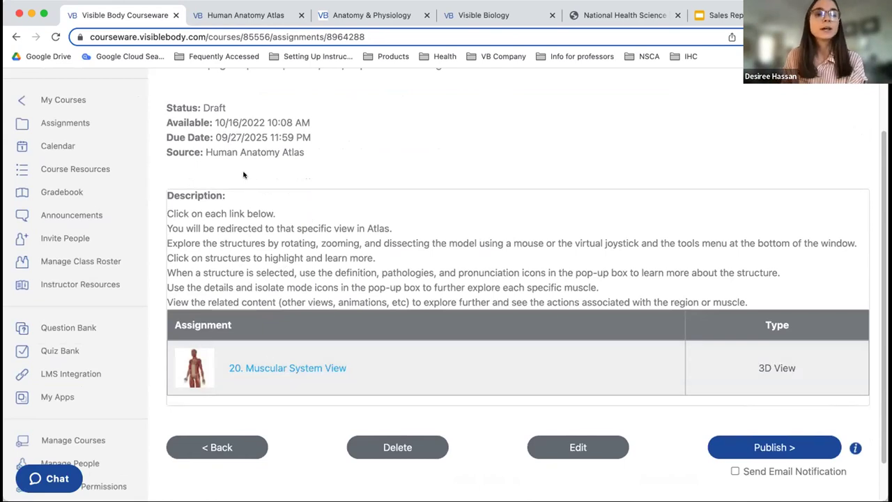
# Return to the assignment list, open the Muscles Flashcards draft, and review its instructions and assigned flashcard deck.
pyautogui.click(236, 451)
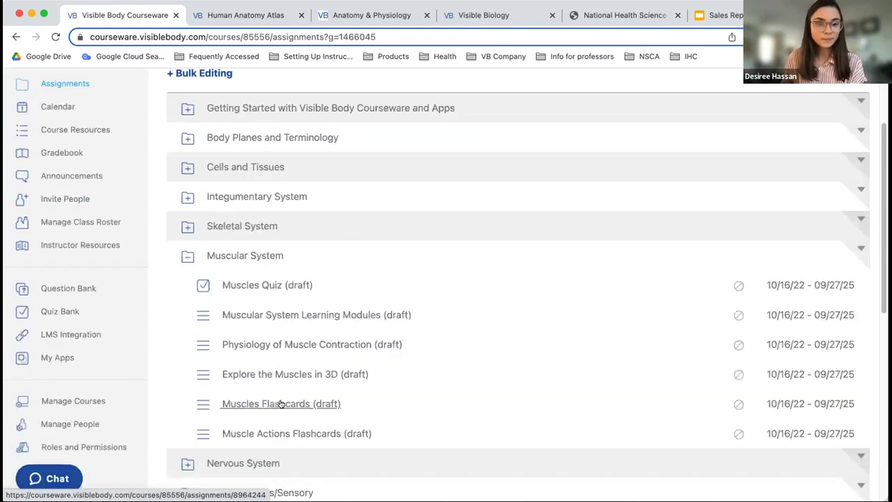
pyautogui.click(281, 403)
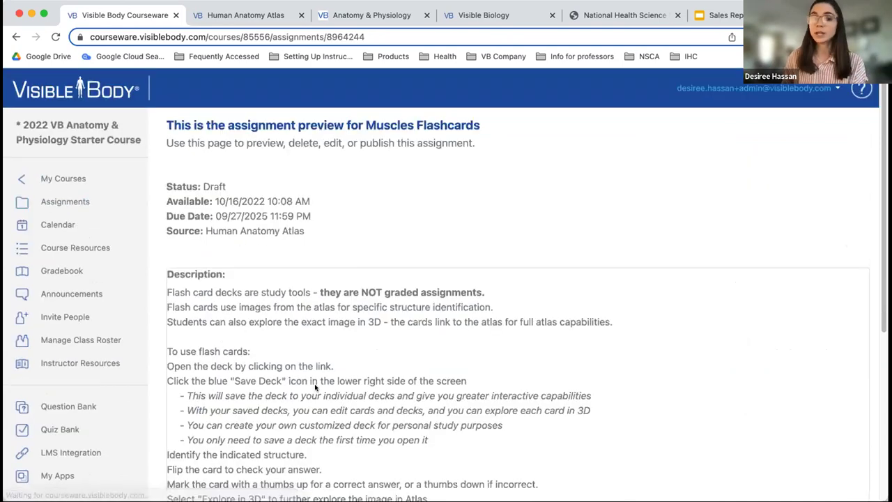
pyautogui.scroll(-5, 361, 384)
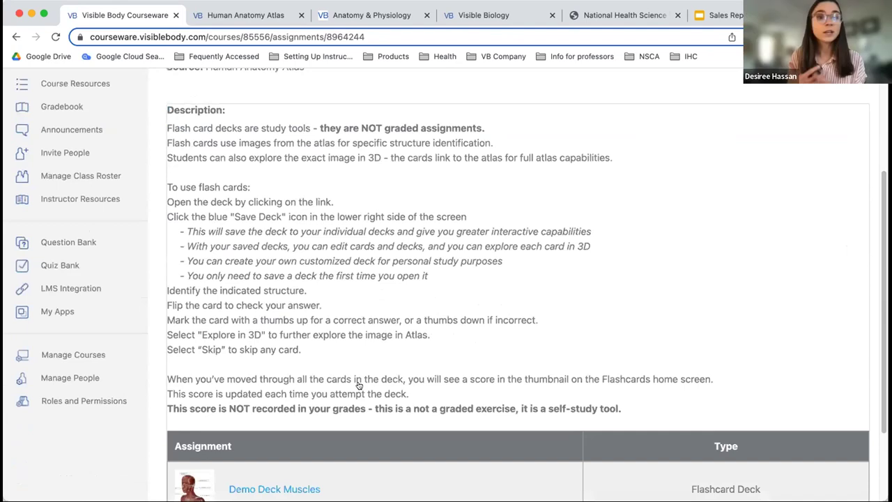
pyautogui.scroll(-3, 360, 384)
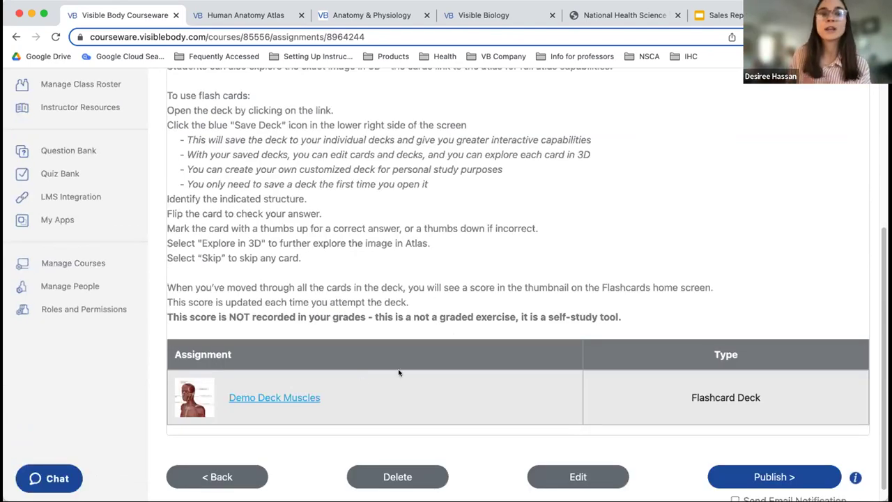
pyautogui.scroll(-1, 228, 454)
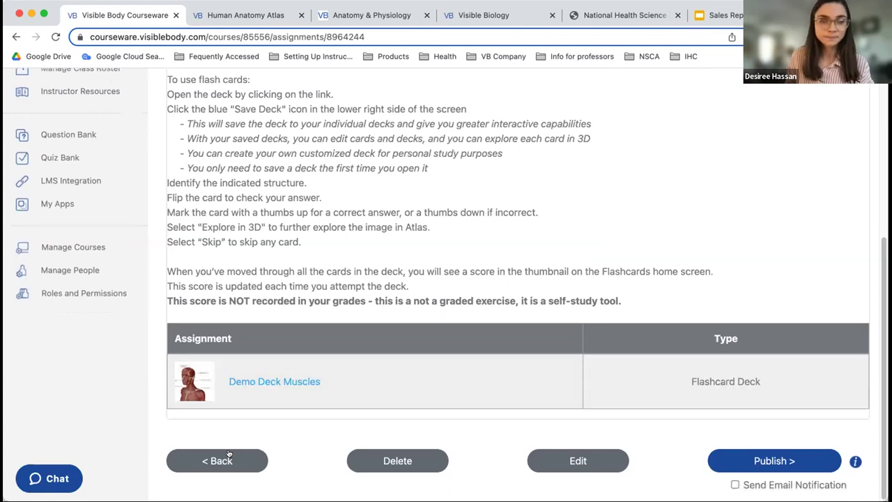
# Go back to the Muscular System folder, open the Muscles Quiz draft, and review its instructions and assigned graded quiz.
pyautogui.click(228, 454)
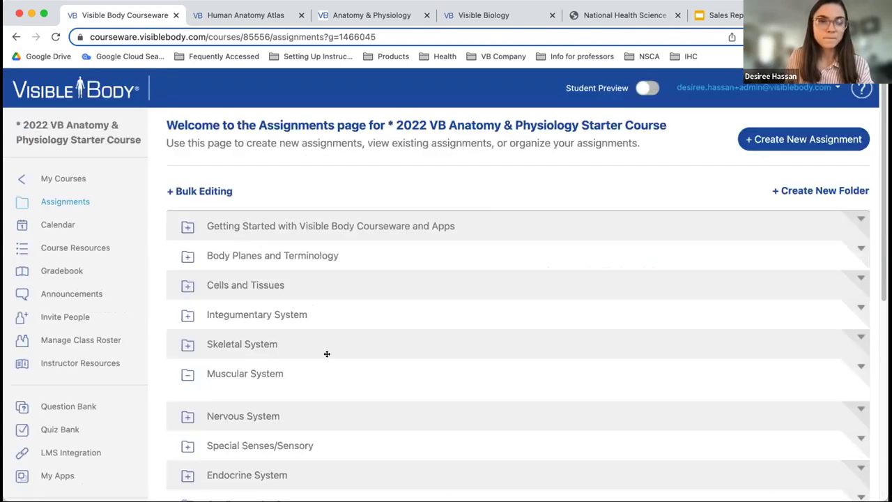
pyautogui.scroll(-3, 327, 354)
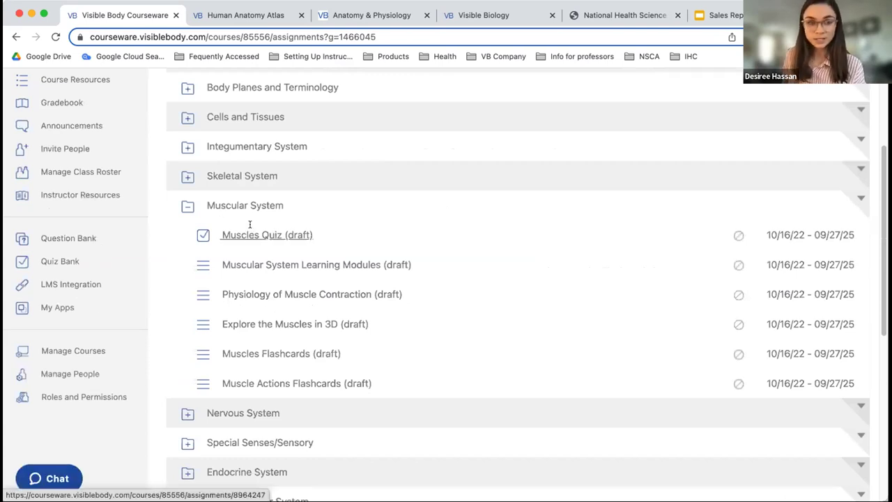
pyautogui.click(250, 224)
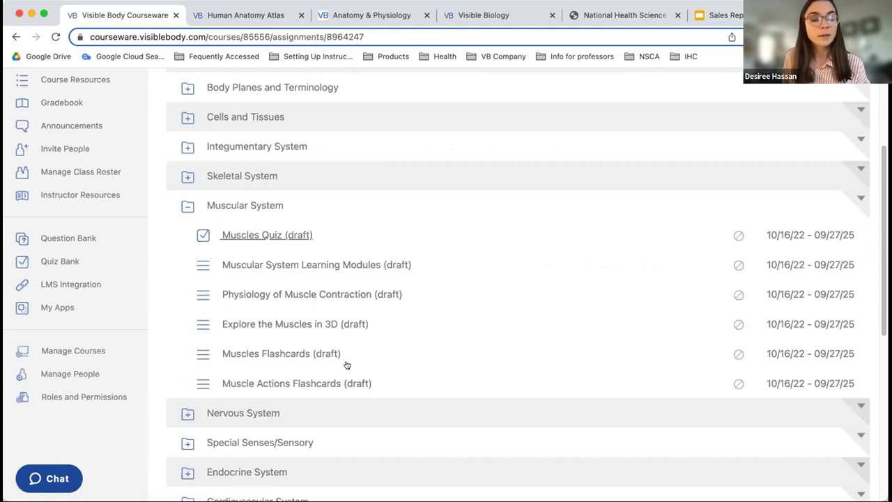
pyautogui.scroll(-3, 355, 359)
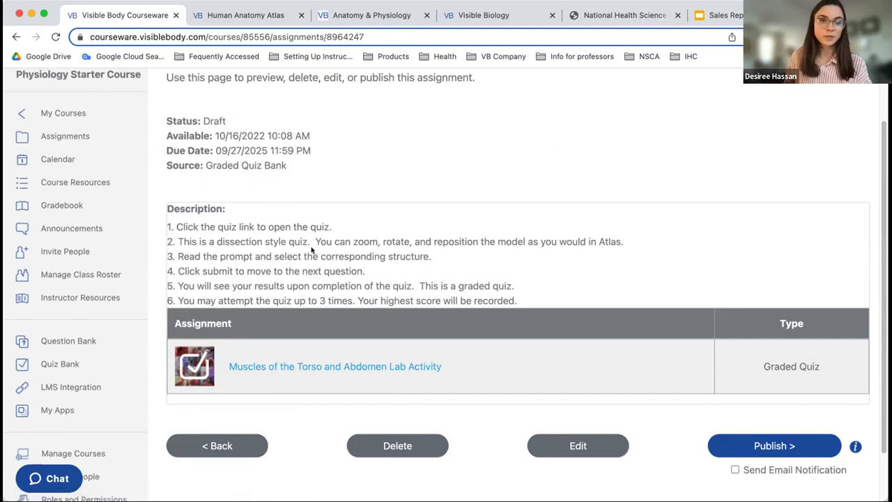
pyautogui.scroll(1, 311, 248)
pyautogui.scroll(1, 61, 377)
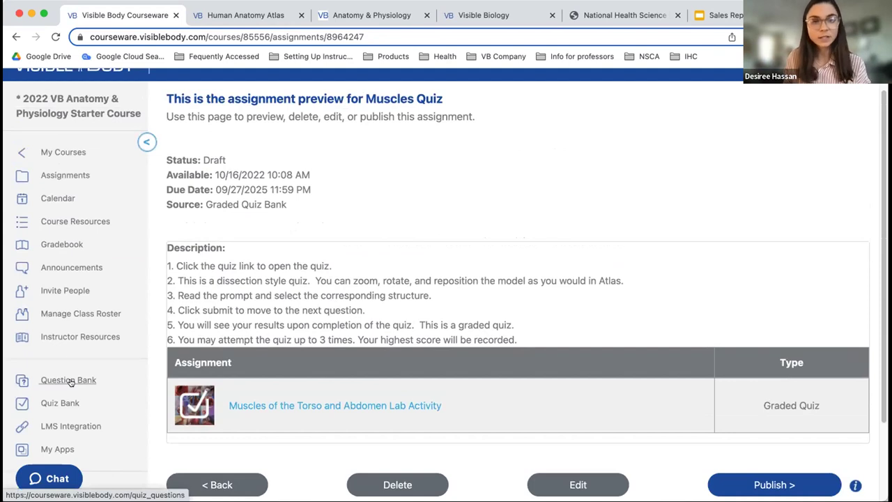
# Open the Question Bank and filter the questions to those authored by Visible Body.
pyautogui.click(70, 381)
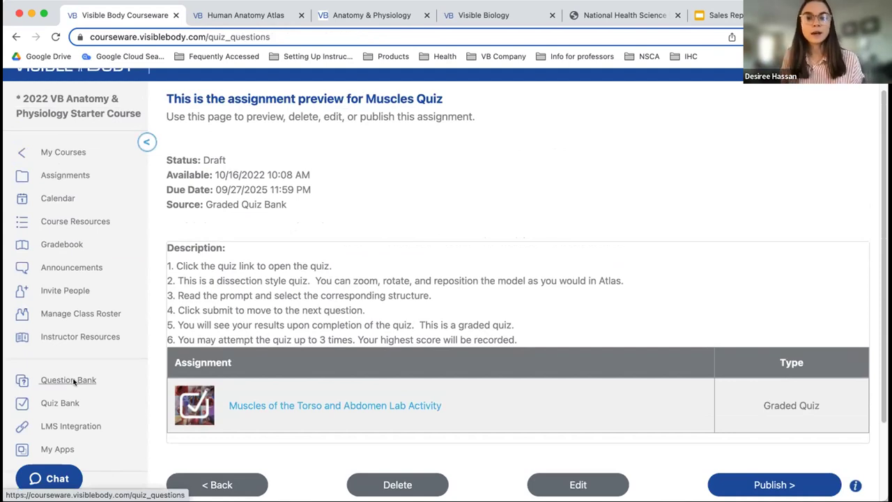
pyautogui.scroll(-1, 507, 281)
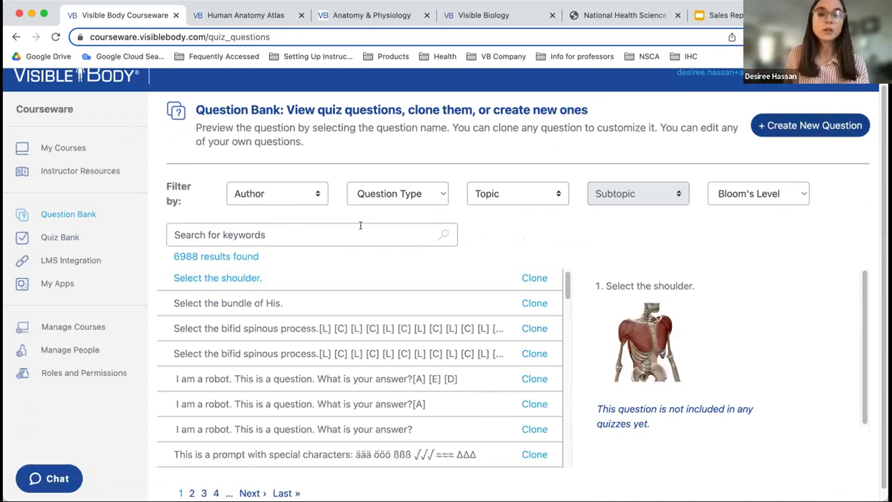
pyautogui.click(266, 196)
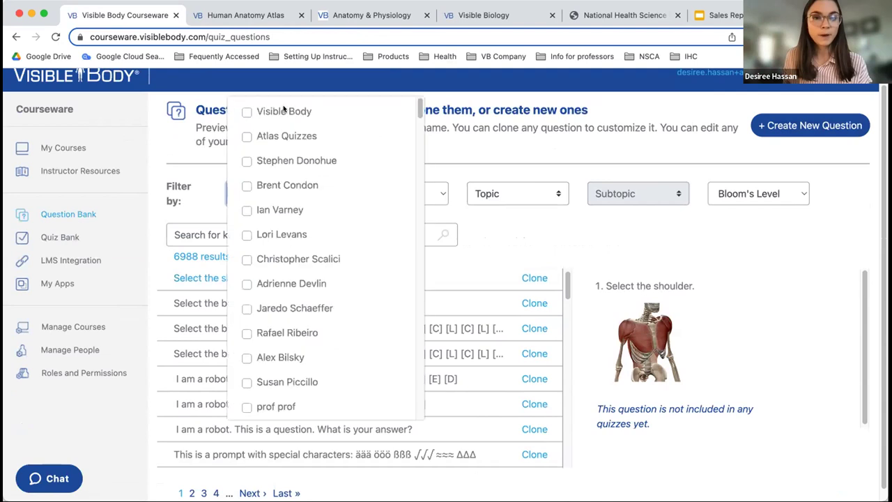
pyautogui.click(284, 110)
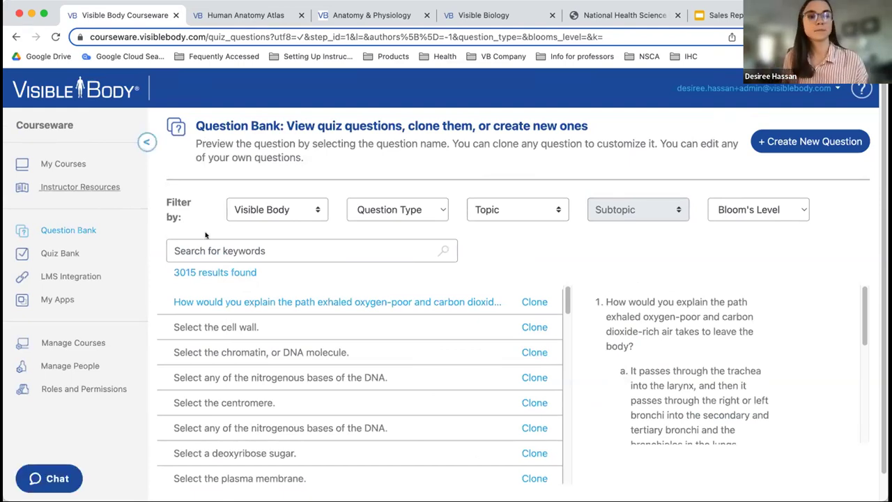
# Filter the Visible Body questions to the Dissection type and preview the question "Select the q arm of a chromatid.".
pyautogui.click(391, 211)
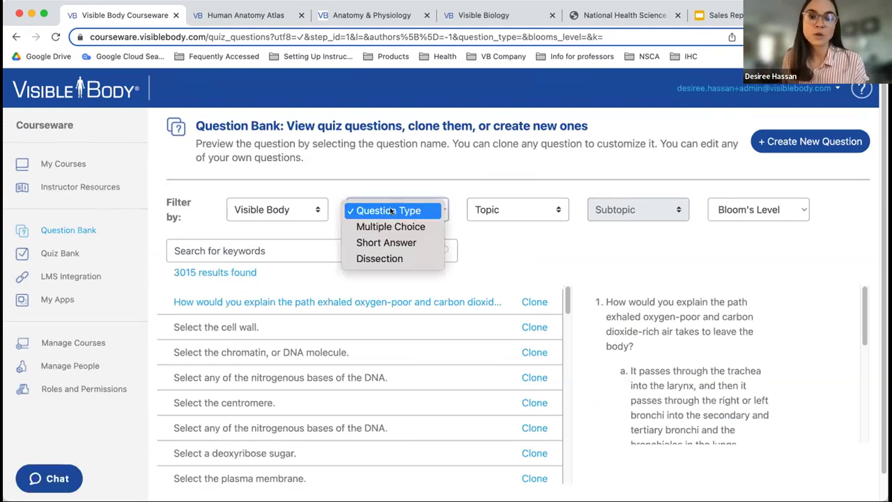
pyautogui.click(394, 260)
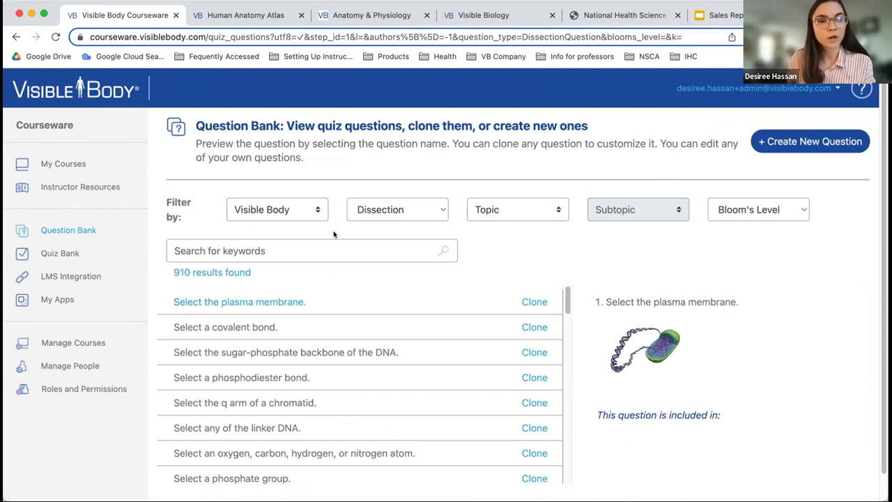
pyautogui.scroll(-1, 334, 235)
pyautogui.click(296, 378)
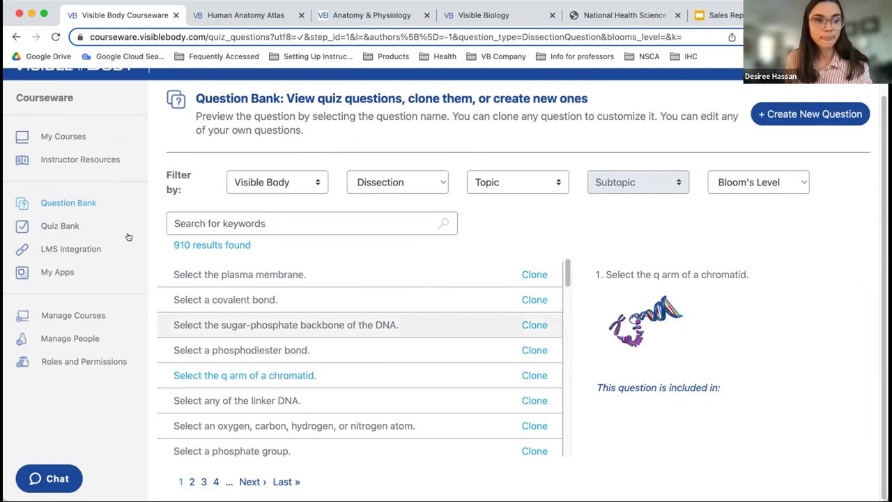
# Open the Quiz Bank and look through the question preview of the pooled Heart dissection quiz copy 2 copy.
pyautogui.click(51, 227)
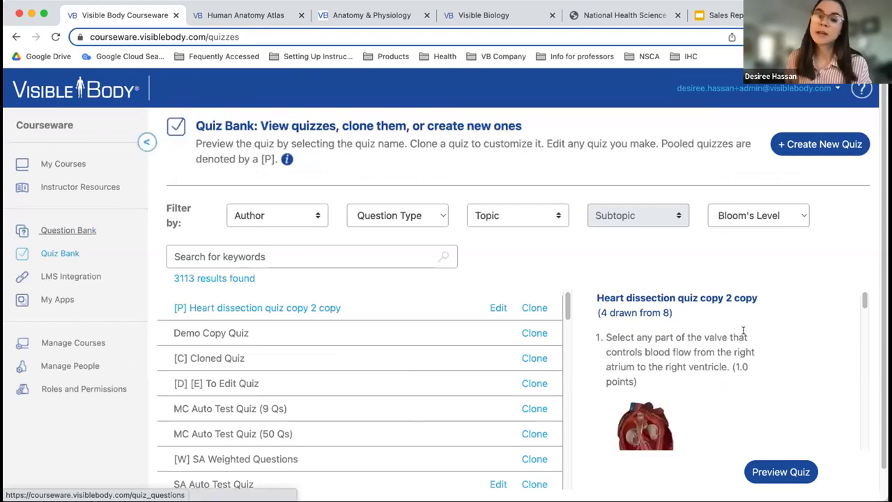
pyautogui.scroll(-3, 743, 331)
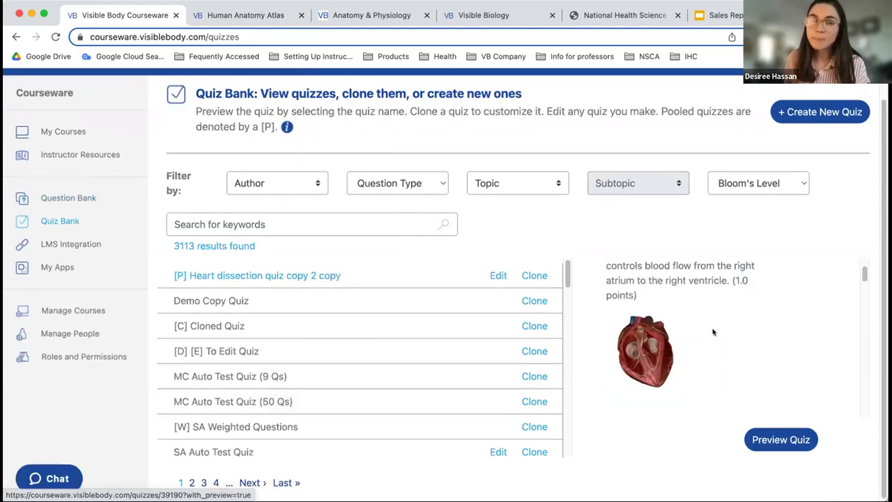
pyautogui.scroll(-2, 713, 332)
pyautogui.scroll(-2, 710, 331)
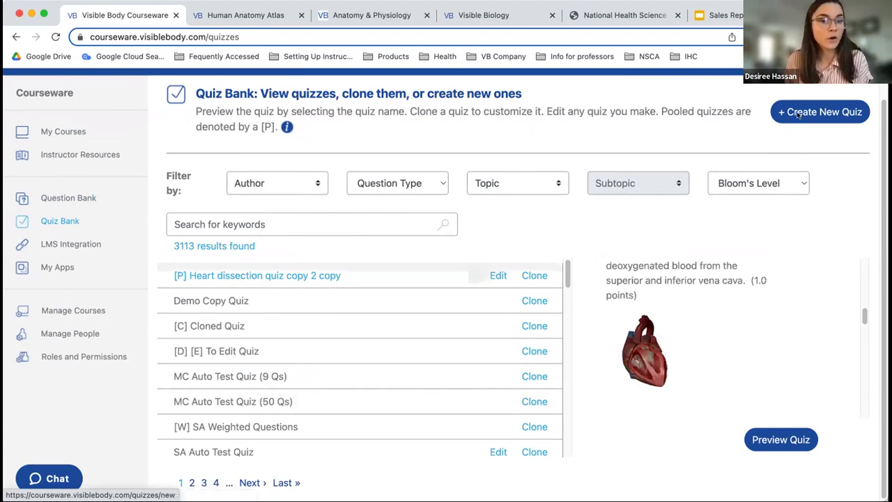
pyautogui.scroll(1, 198, 381)
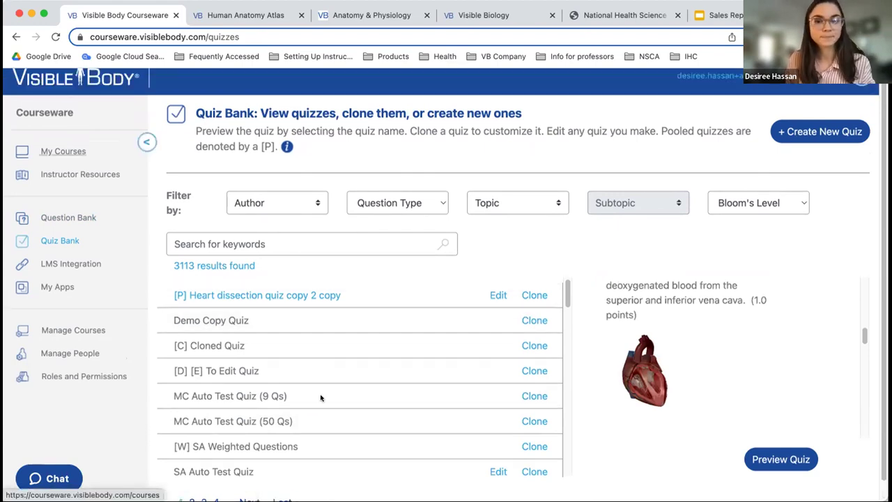
pyautogui.scroll(1, 186, 85)
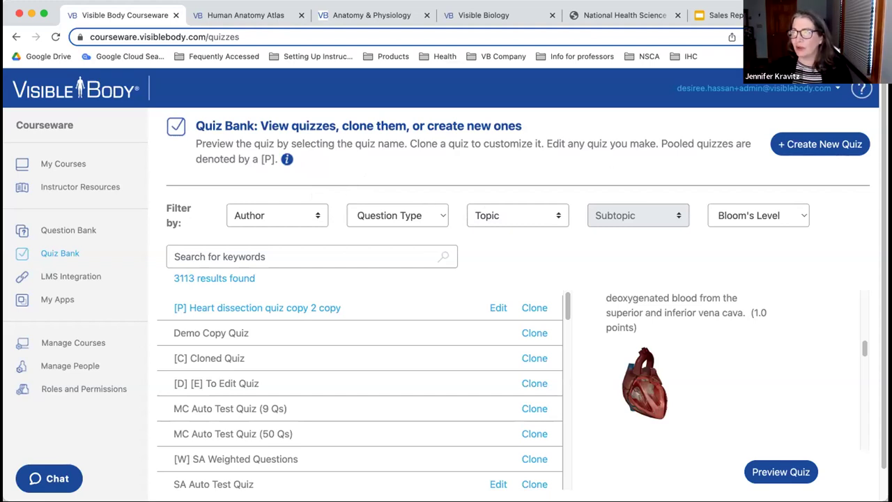
# Return to the course list, open the Essentials of Human Anatomy & Physiology (Marieb 2020) course, and expand The Skeleton folder.
pyautogui.click(57, 163)
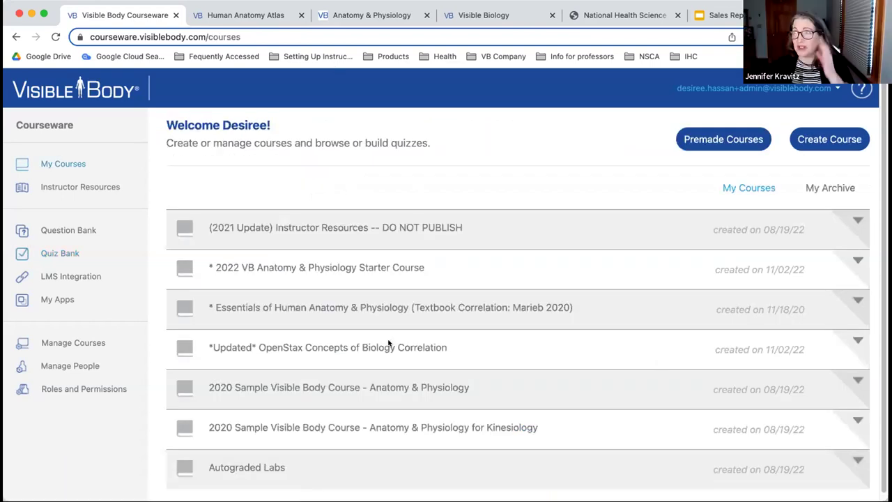
pyautogui.click(351, 305)
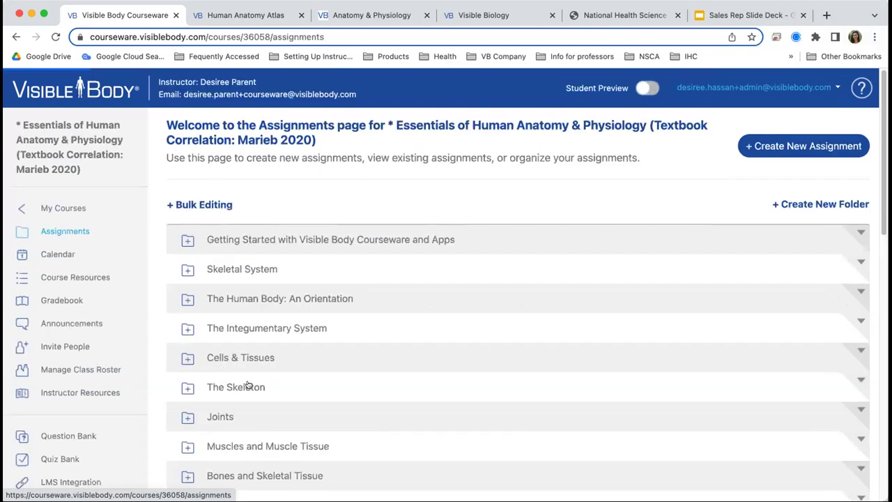
pyautogui.click(248, 384)
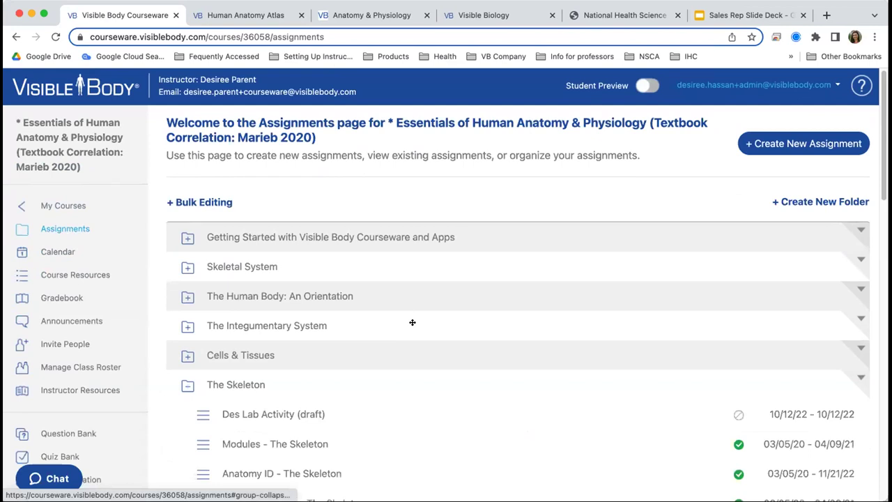
pyautogui.scroll(-1, 410, 359)
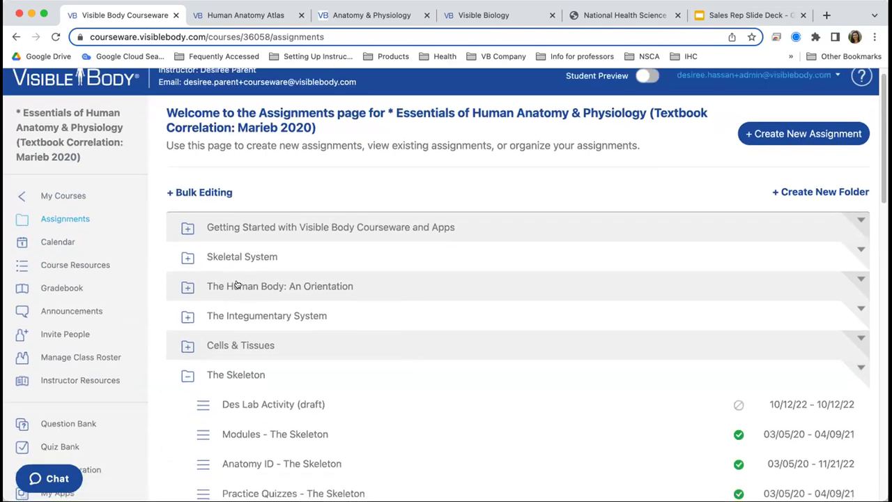
pyautogui.scroll(-3, 273, 355)
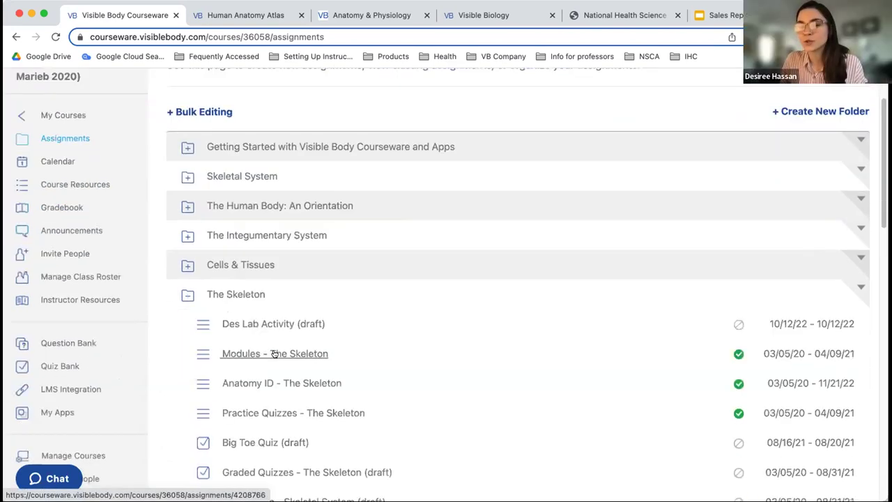
# Open the Modules - The Skeleton assignment, select its full web address, and view the assigned chapters.
pyautogui.click(314, 359)
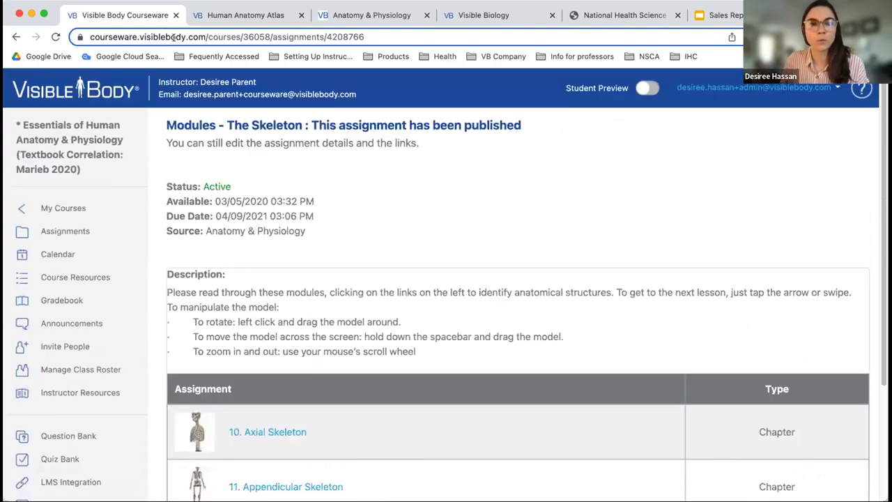
pyautogui.click(296, 35)
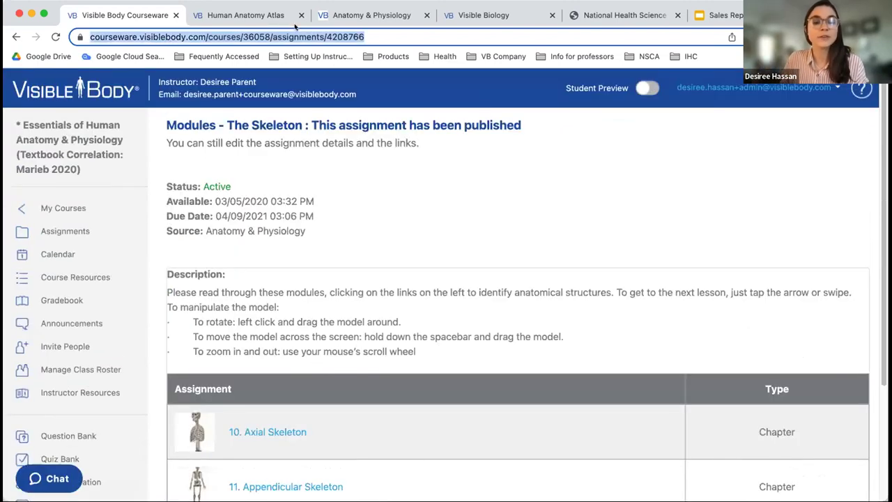
pyautogui.scroll(-2, 529, 272)
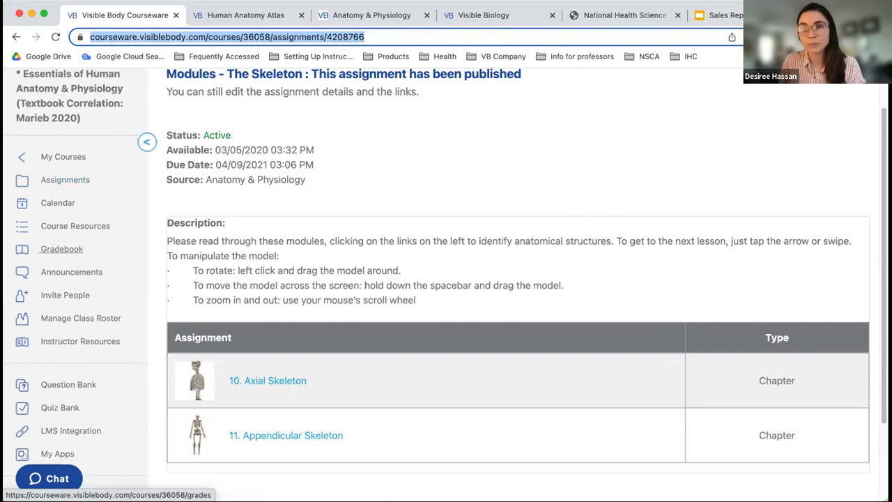
# Open the Marieb 2020 course's Gradebook, look through the student grades, and view the CSV export options.
pyautogui.click(61, 249)
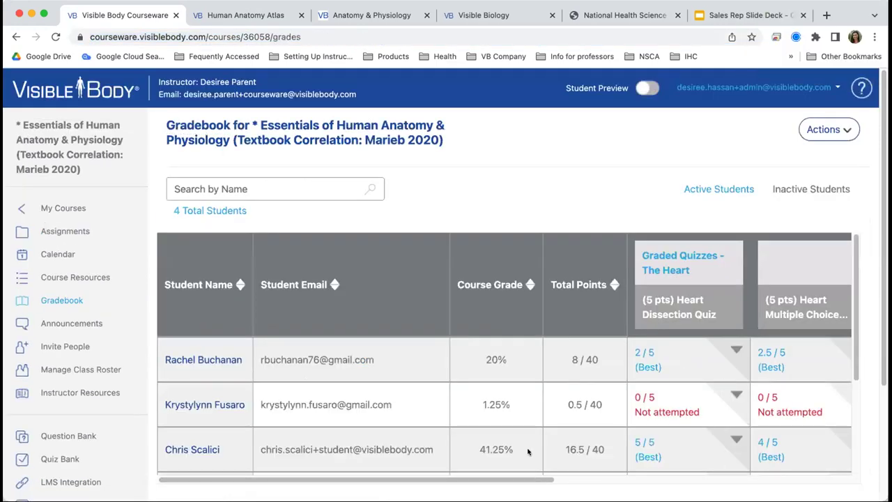
pyautogui.scroll(-2, 516, 399)
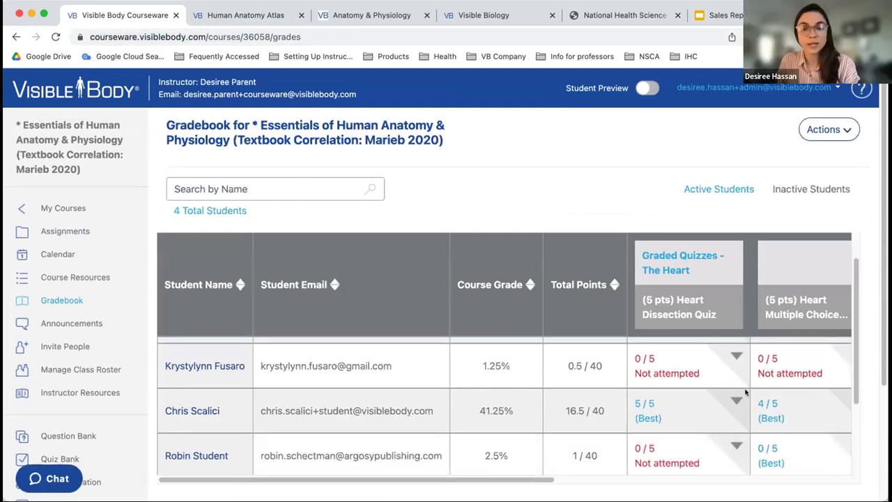
pyautogui.scroll(1, 745, 393)
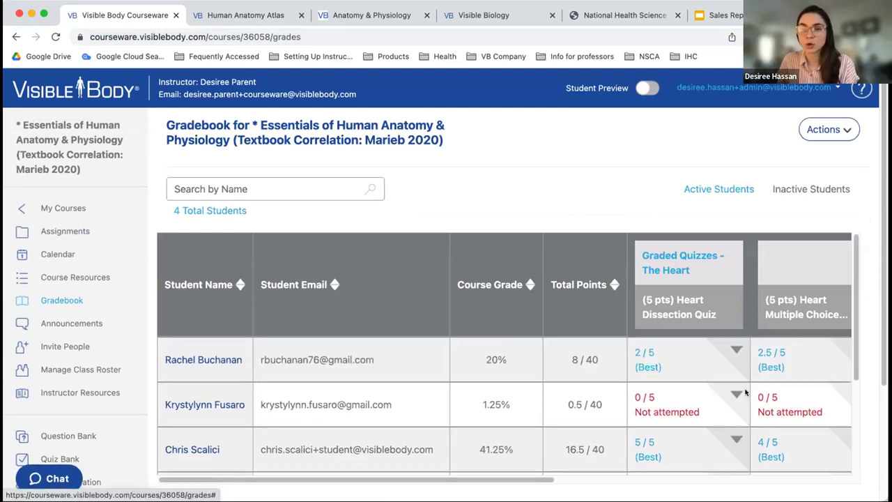
pyautogui.click(826, 129)
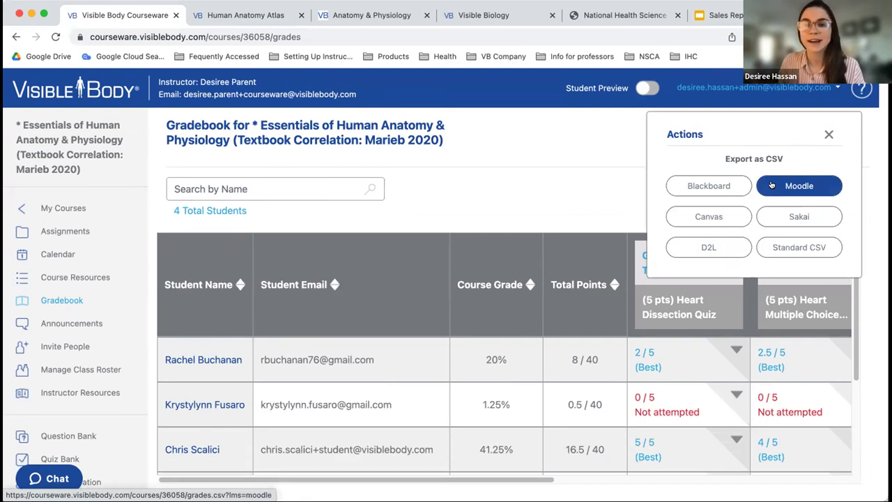
pyautogui.click(826, 135)
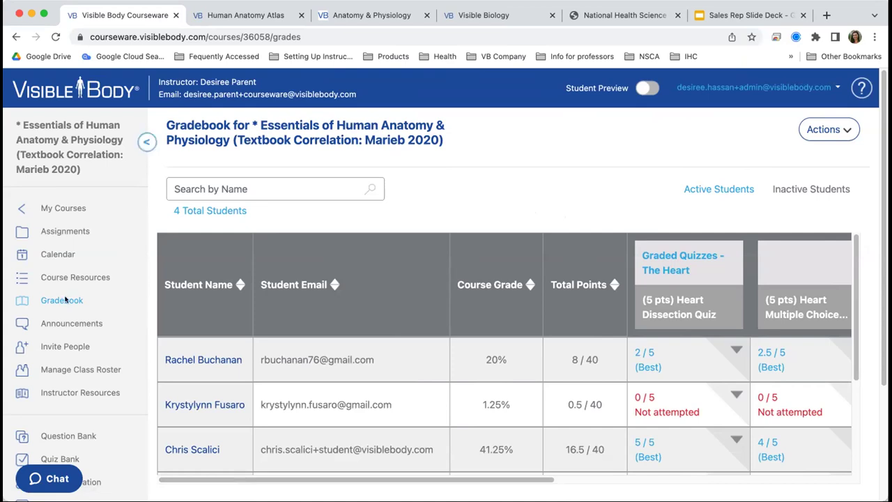
# View the list for managing the institution's courses and return to My Courses.
pyautogui.scroll(-1, 65, 299)
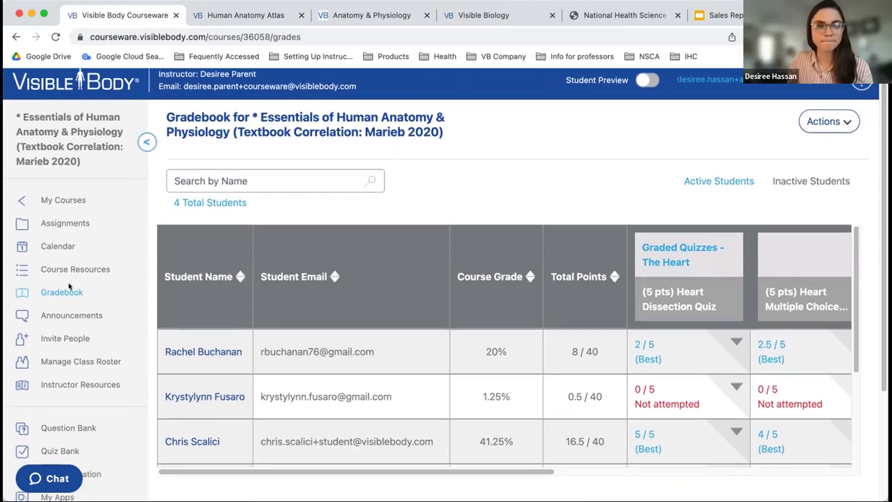
pyautogui.scroll(-5, 67, 289)
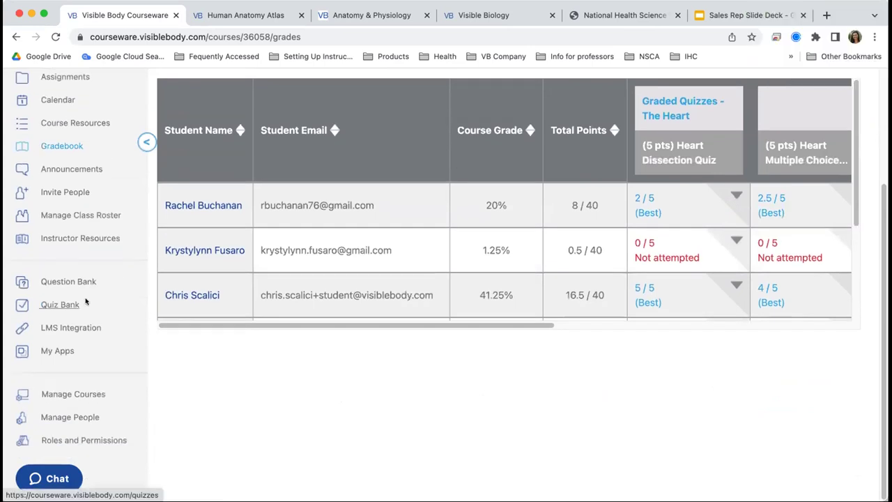
pyautogui.scroll(1, 419, 137)
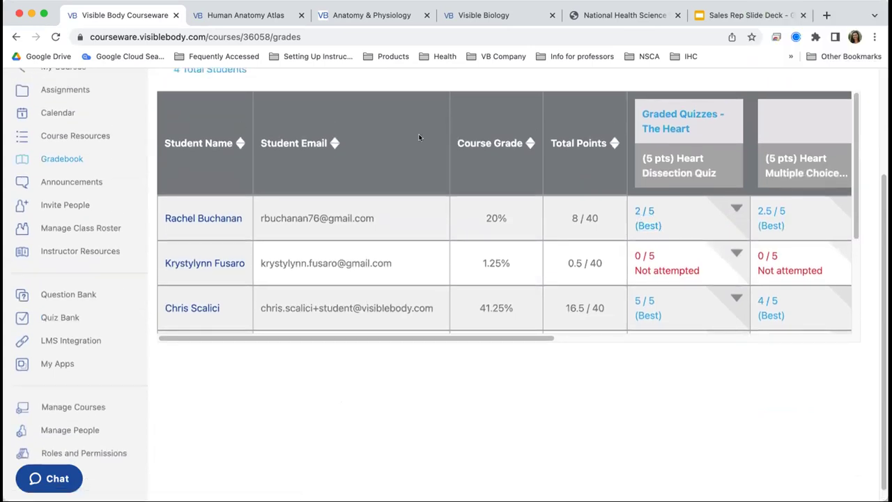
pyautogui.scroll(2, 189, 342)
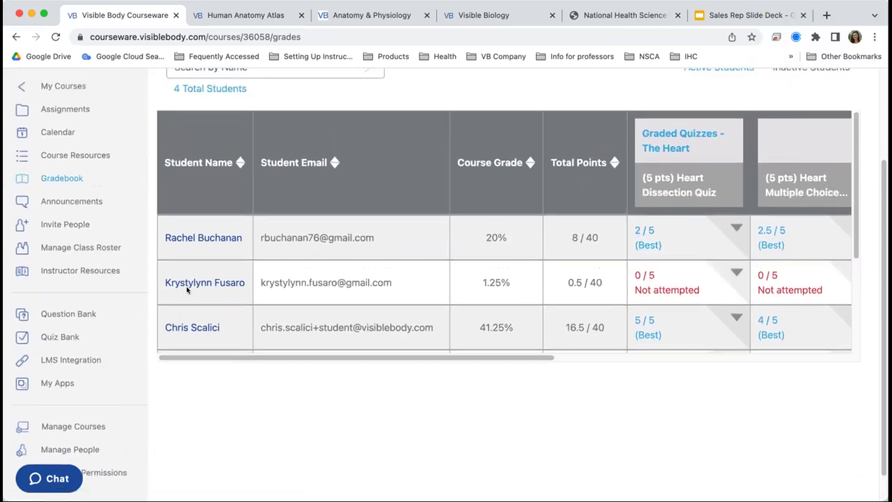
pyautogui.scroll(-2, 69, 397)
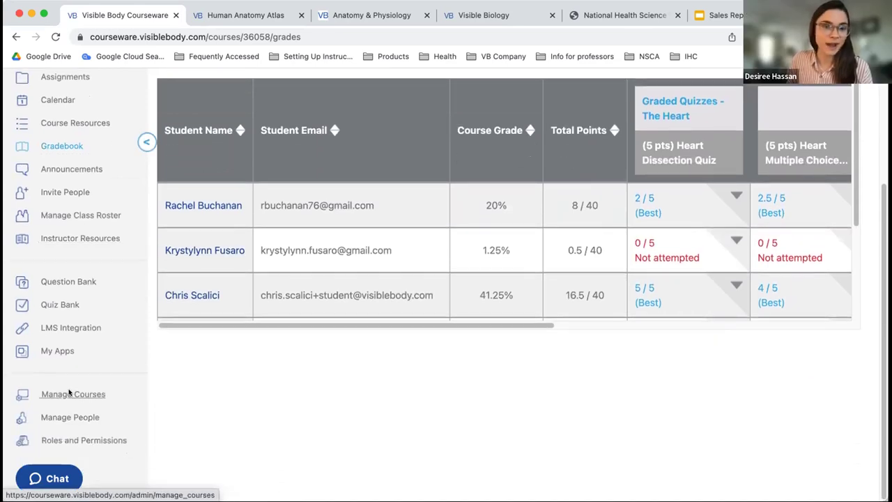
pyautogui.click(70, 394)
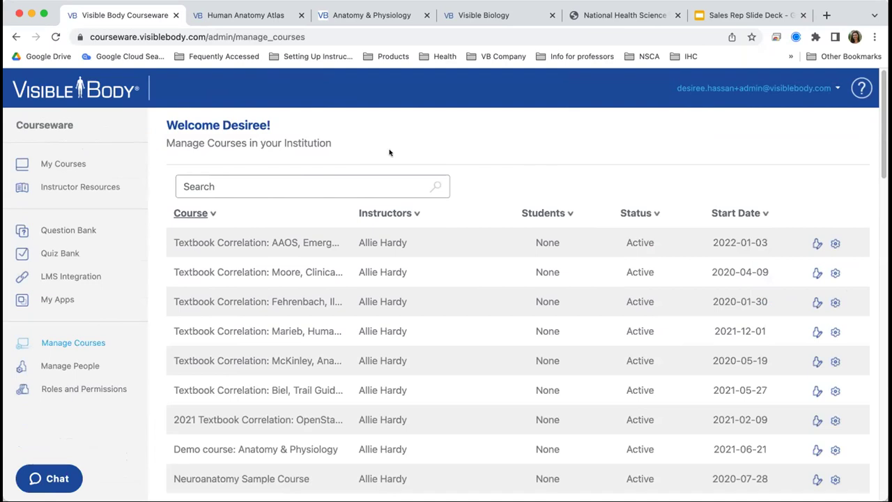
pyautogui.click(50, 165)
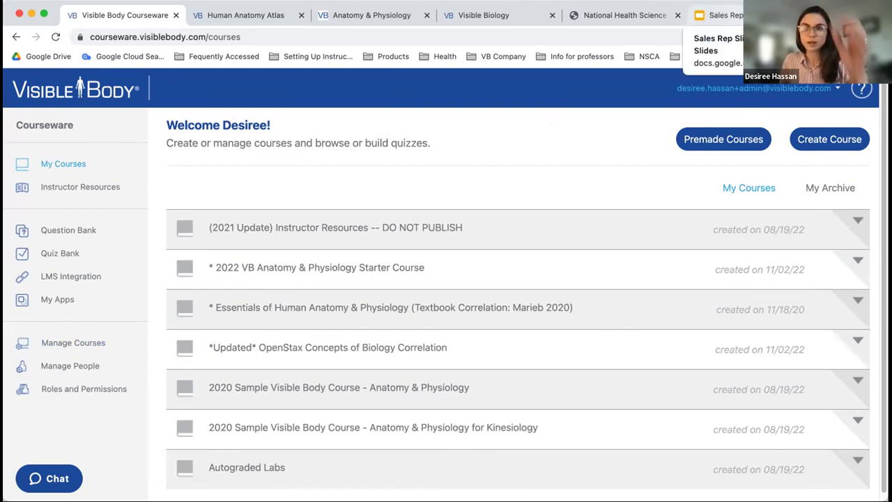
# Switch to the Sales Rep Slide Deck in Google Slides and close the Visible Biology page.
pyautogui.click(738, 14)
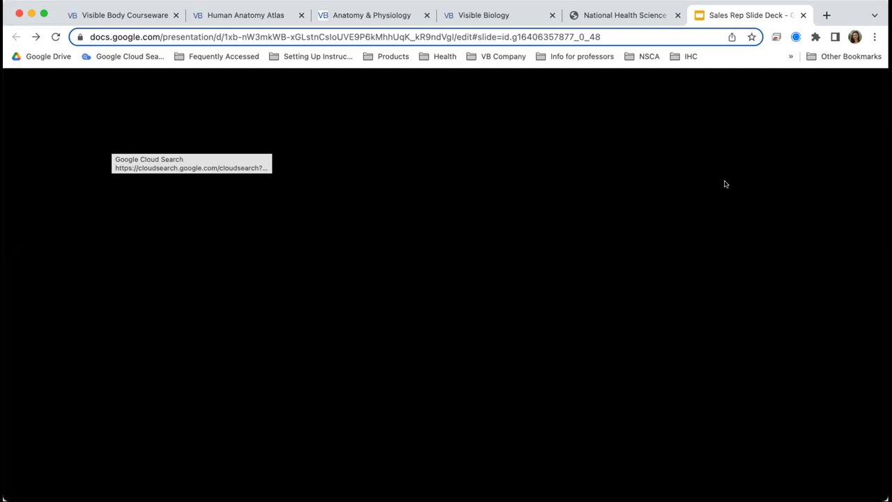
pyautogui.click(551, 15)
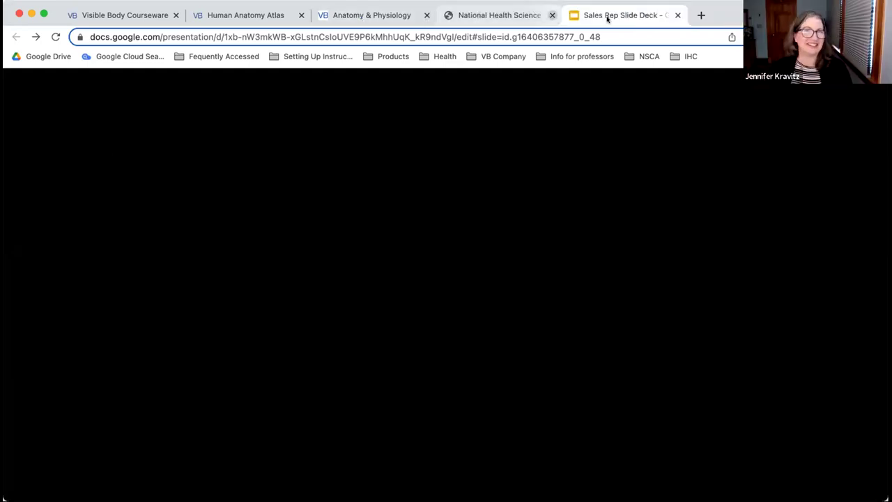